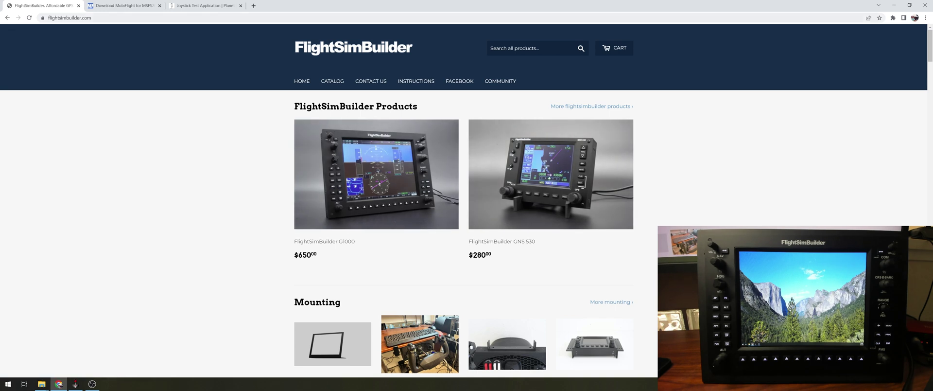
# Step: Download the MobiFlight Connector 9.4.0 installer from the MobiFlight site and show it in its download folder
pyautogui.click(124, 6)
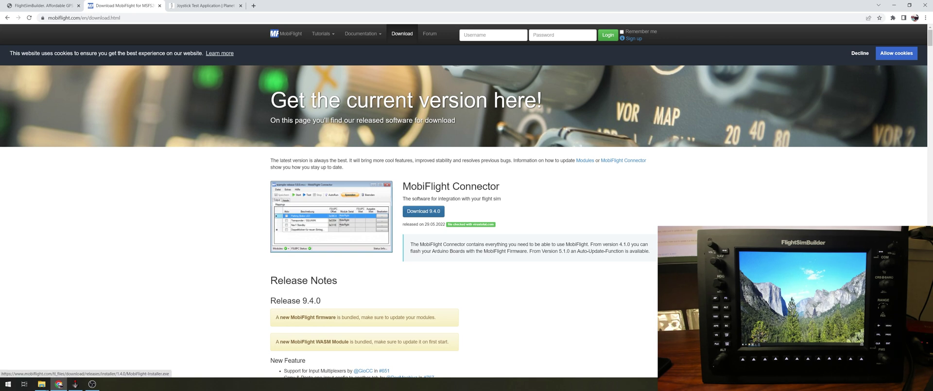
pyautogui.click(423, 210)
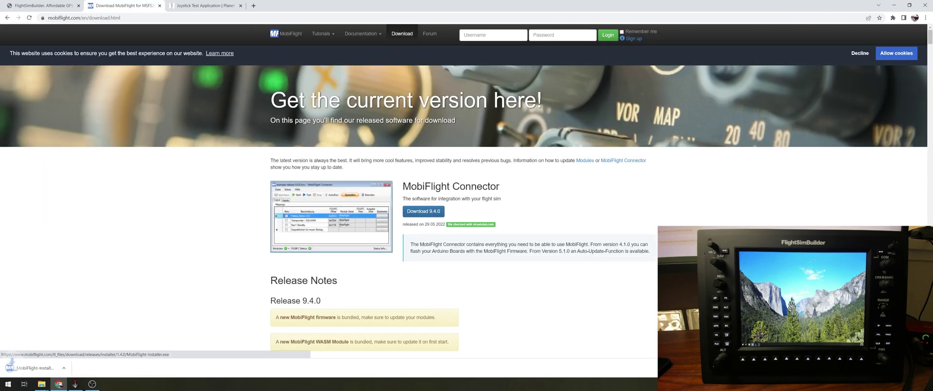
pyautogui.click(71, 367)
pyautogui.click(91, 344)
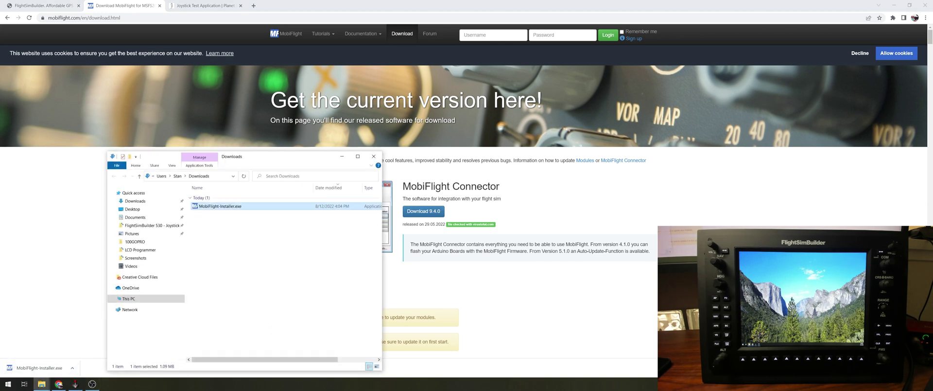
pyautogui.moveTo(272, 156); pyautogui.dragTo(524, 98)
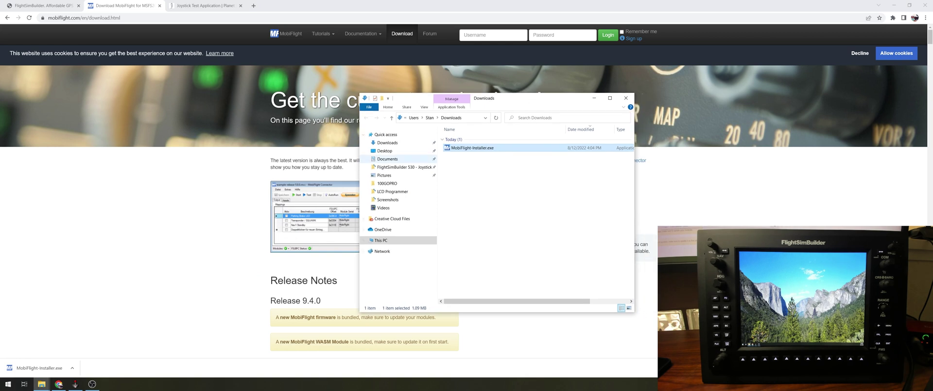
# Step: Create a folder named mobi in Downloads and move MobiFlight-Installer.exe into it
pyautogui.rightClick(483, 181)
pyautogui.moveTo(457, 280)
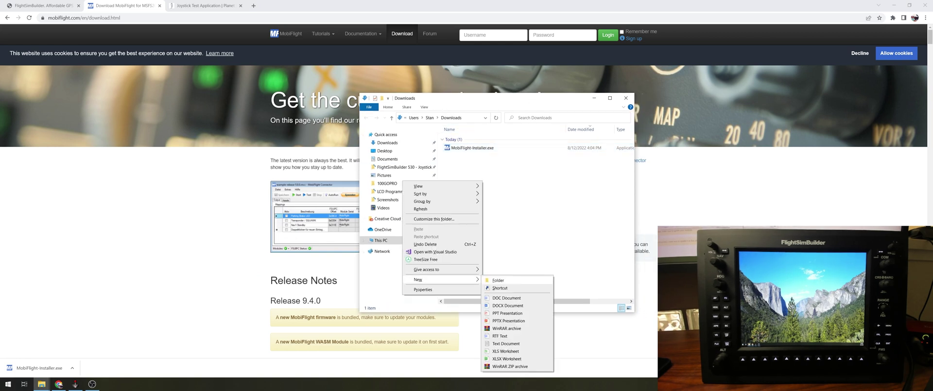
pyautogui.click(498, 280)
pyautogui.write('mobi')
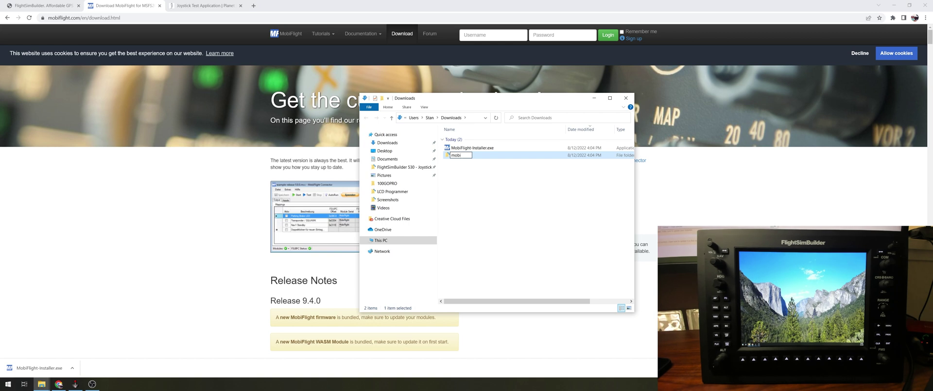
pyautogui.press('Return')
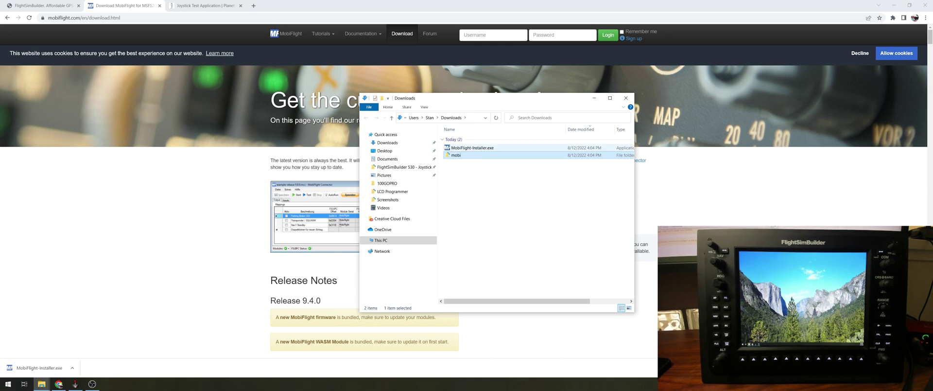
pyautogui.moveTo(466, 147); pyautogui.dragTo(464, 155)
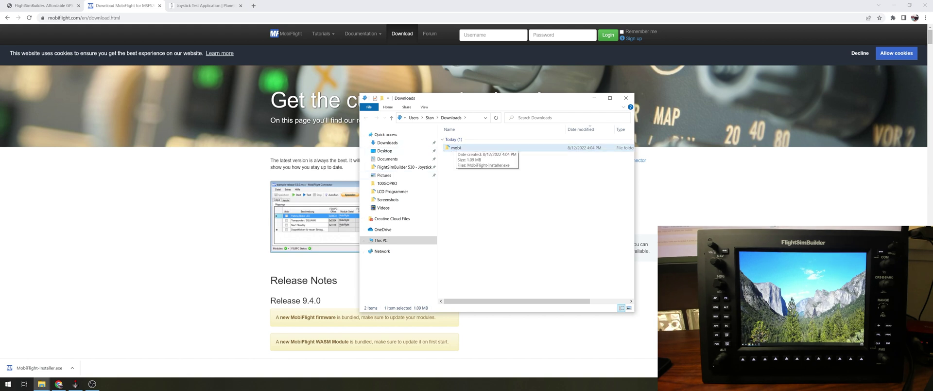
# Step: Run MobiFlight-Installer.exe from the mobi folder to launch MobiFlight Connector
pyautogui.click(456, 148)
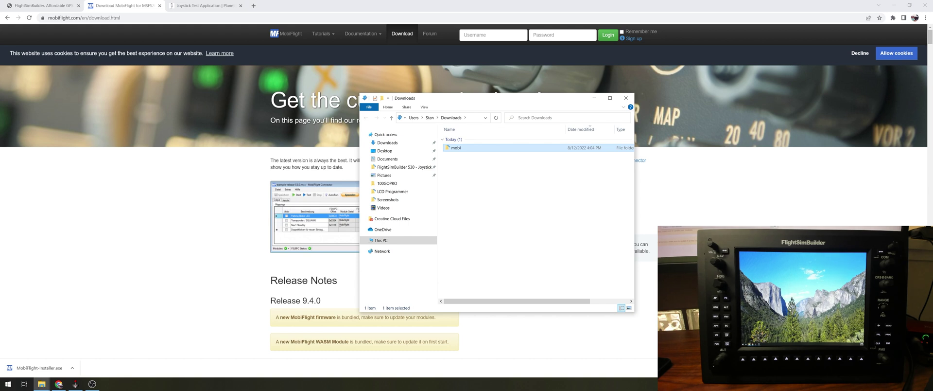
pyautogui.press('Return')
pyautogui.doubleClick(471, 140)
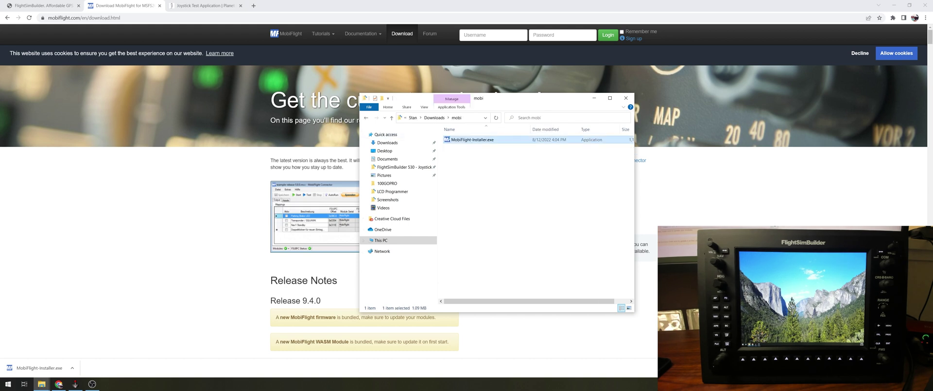
pyautogui.press('Return')
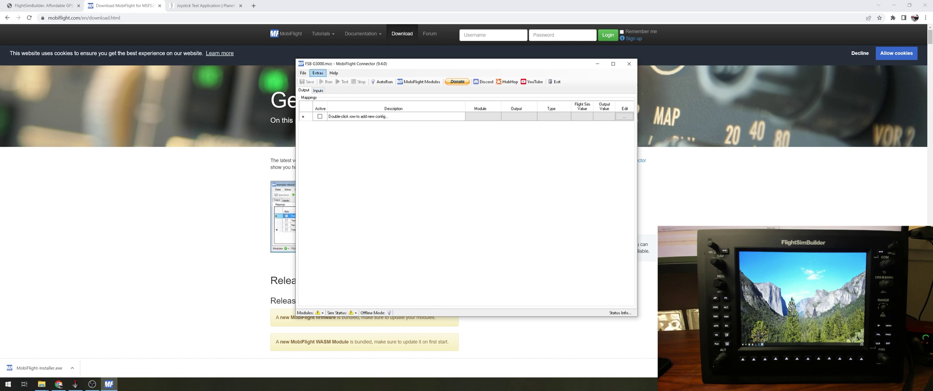
pyautogui.moveTo(347, 66); pyautogui.dragTo(360, 78)
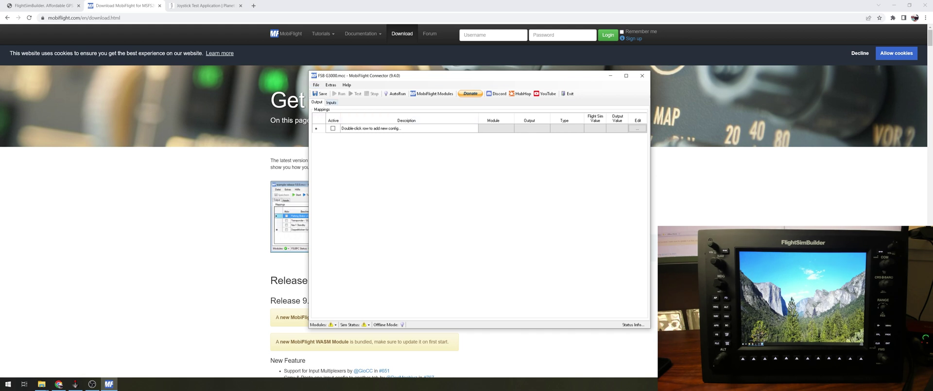
# Step: Display MobiFlight Connector's input configurations in front of the FlightSimBuilder home page
pyautogui.click(332, 103)
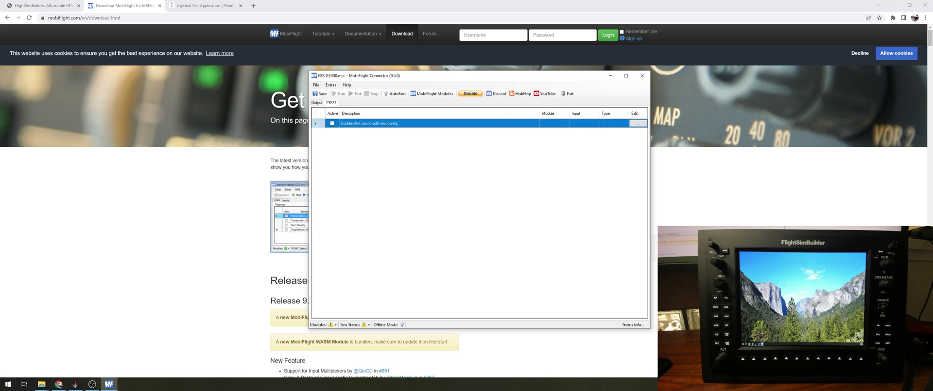
pyautogui.hotkey('ctrl', 'Tab')
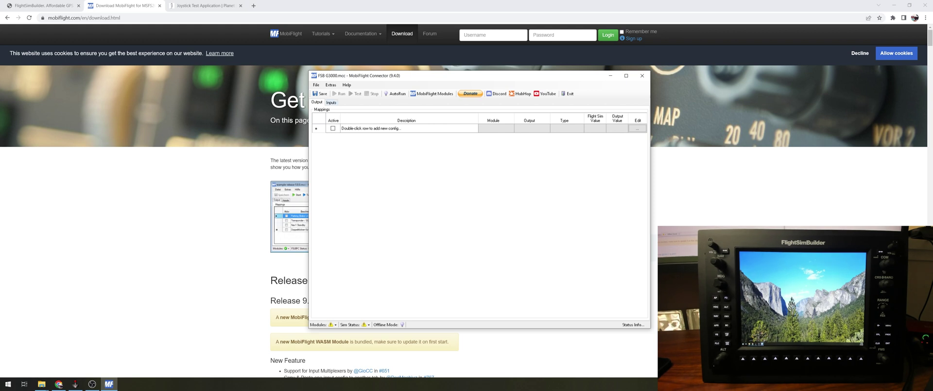
pyautogui.click(331, 102)
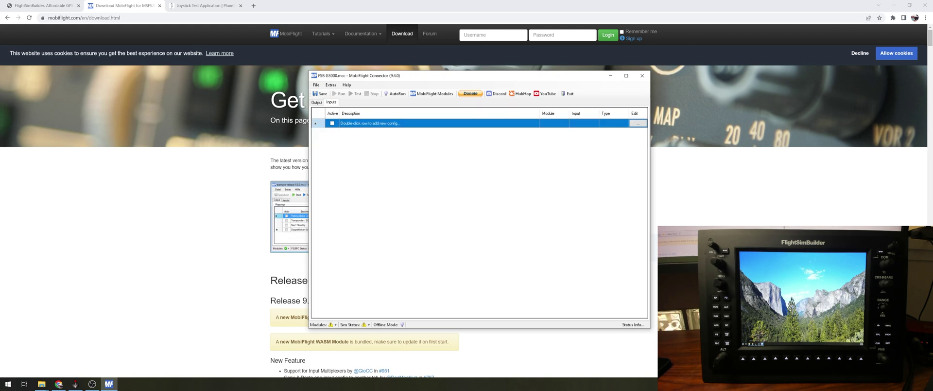
pyautogui.click(44, 6)
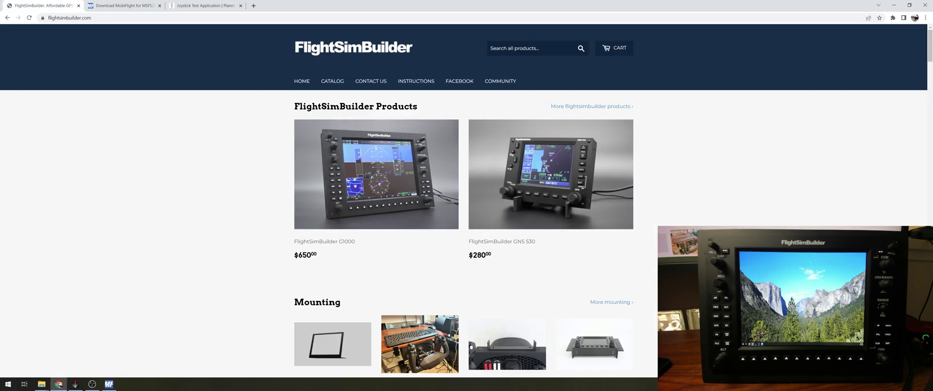
pyautogui.click(108, 384)
pyautogui.moveTo(400, 78); pyautogui.dragTo(402, 97)
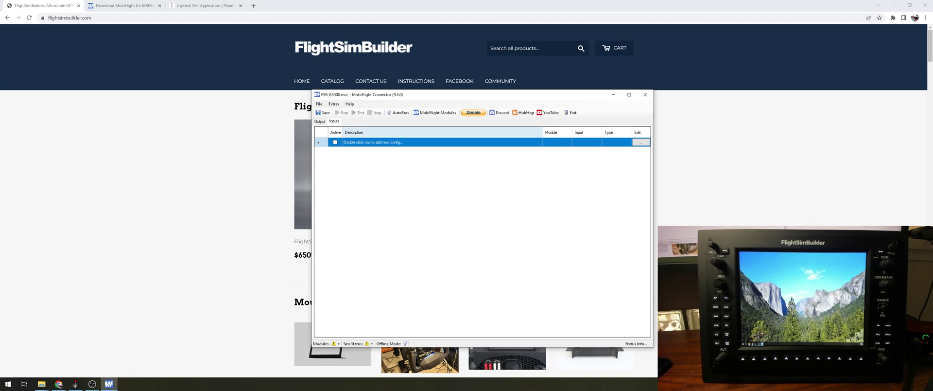
# Step: Add an input configuration with the description "G3000 SoftKey 1"
pyautogui.click(374, 142)
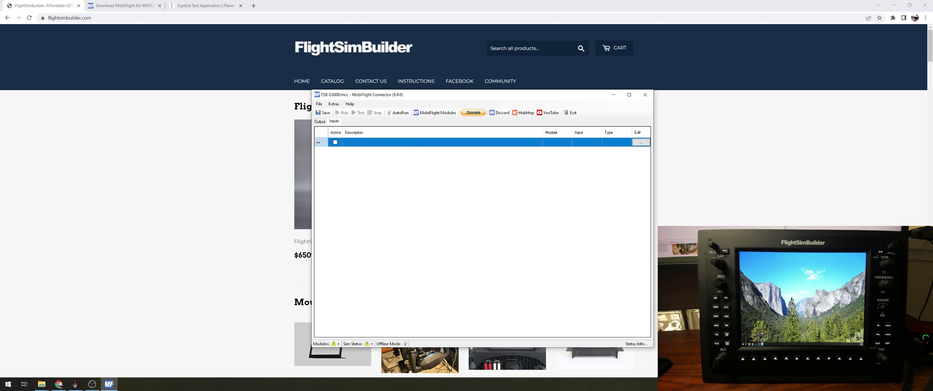
pyautogui.click(373, 142)
pyautogui.write('G')
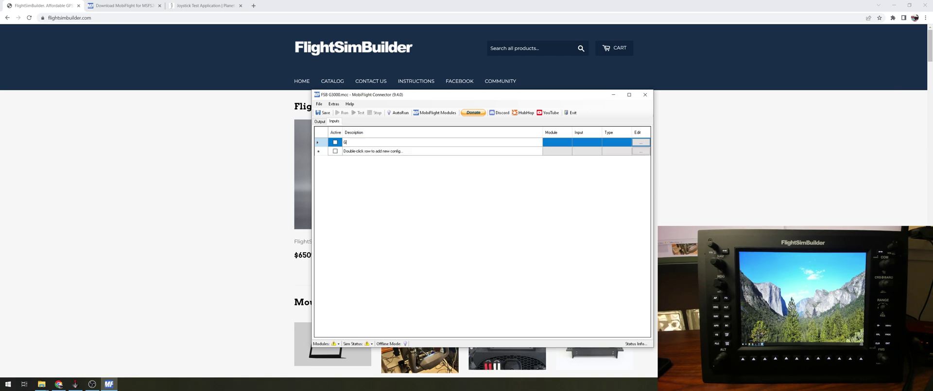
pyautogui.write('3000 SoftKey 1')
pyautogui.press('Return')
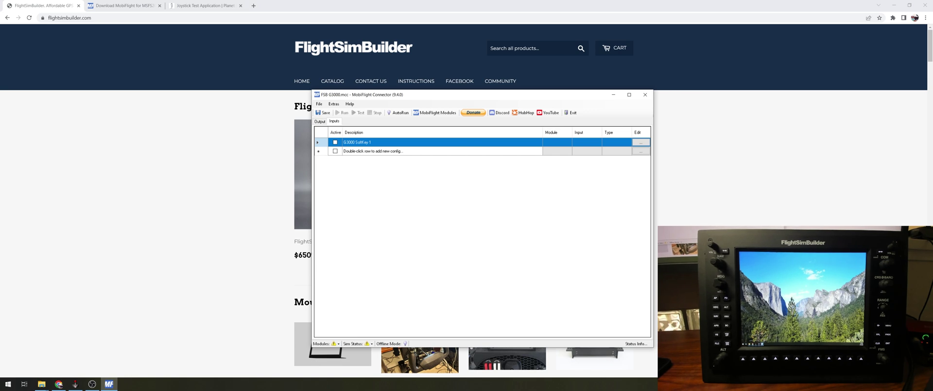
# Step: Edit the G3000 SoftKey 1 configuration and choose FlightSimBuilder G1000 PFD as its input module
pyautogui.click(640, 142)
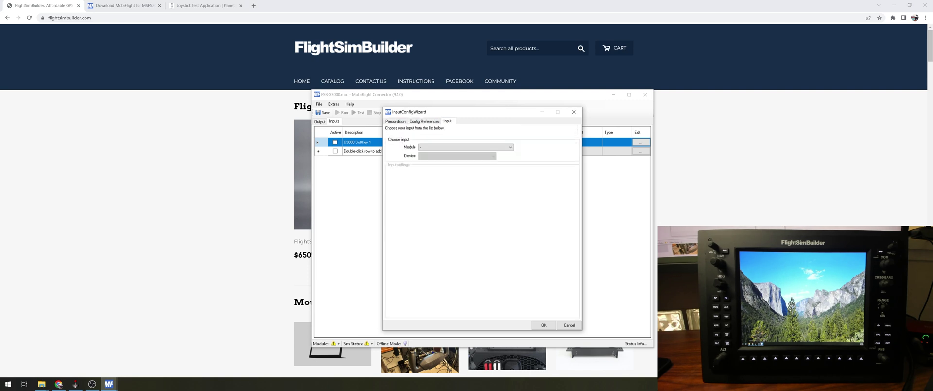
pyautogui.click(509, 147)
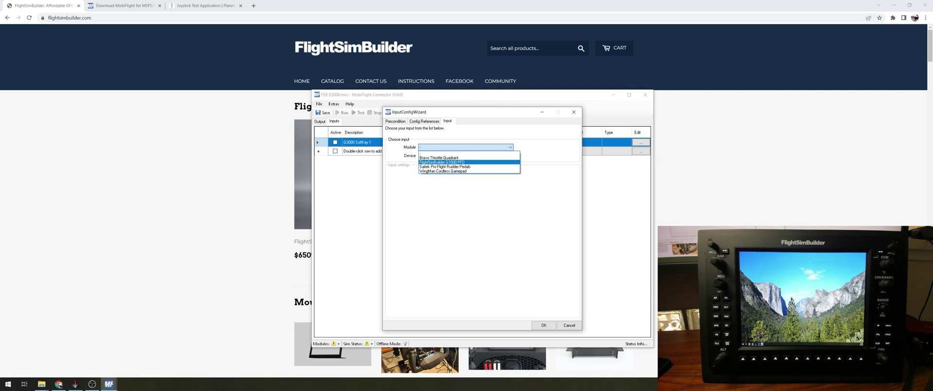
pyautogui.press('Return')
pyautogui.hotkey('alt', 'Down')
pyautogui.press('Up')
pyautogui.press('Down')
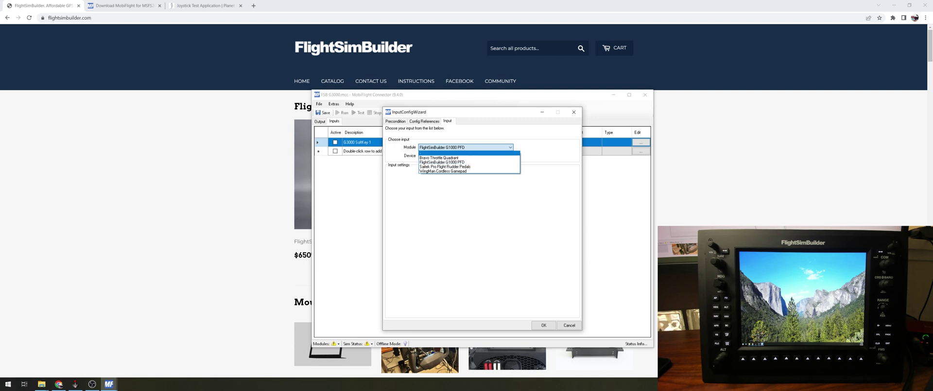
pyautogui.click(442, 162)
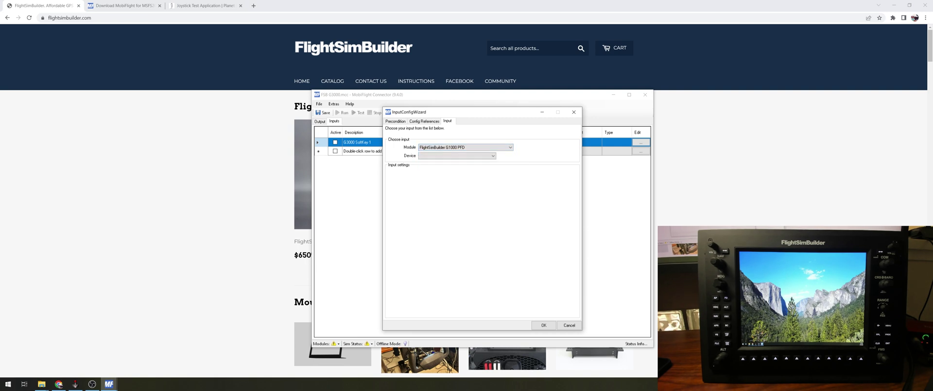
# Step: Bring up Pointy's Joystick Test to identify the soft key's button, and set the input device to Button 22
pyautogui.click(457, 155)
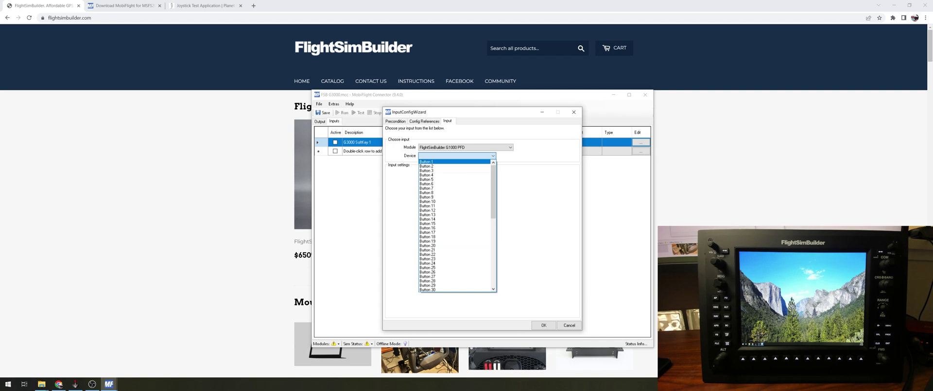
pyautogui.press('Escape')
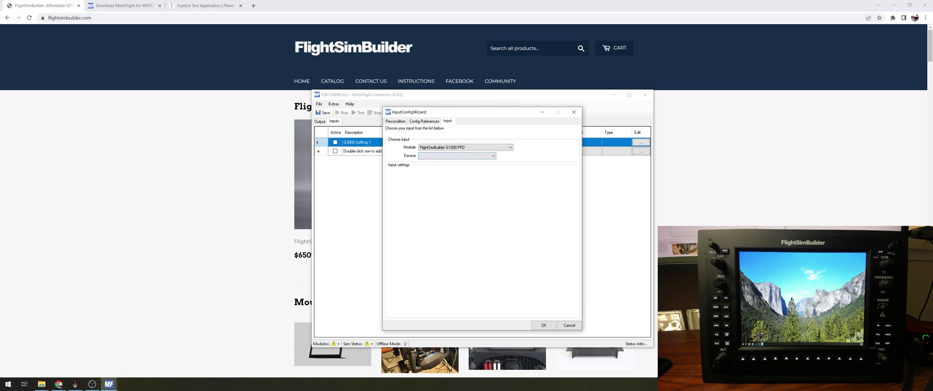
pyautogui.click(75, 384)
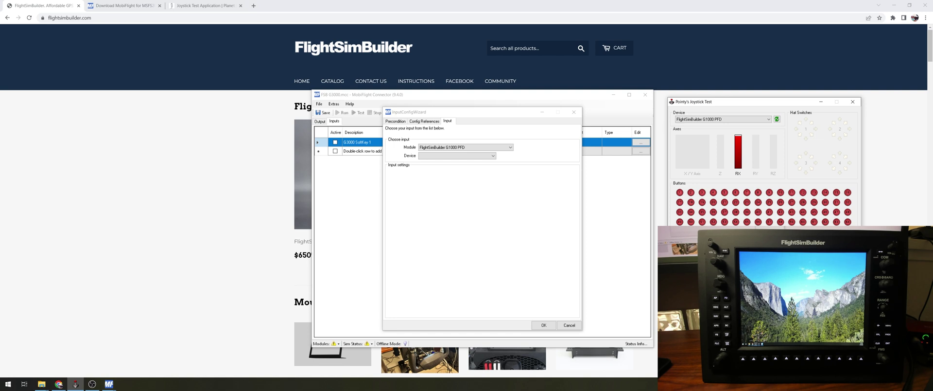
pyautogui.click(457, 155)
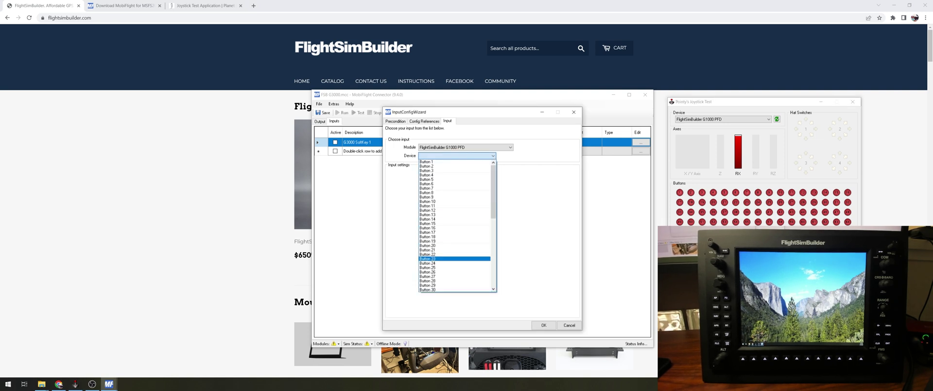
pyautogui.click(454, 253)
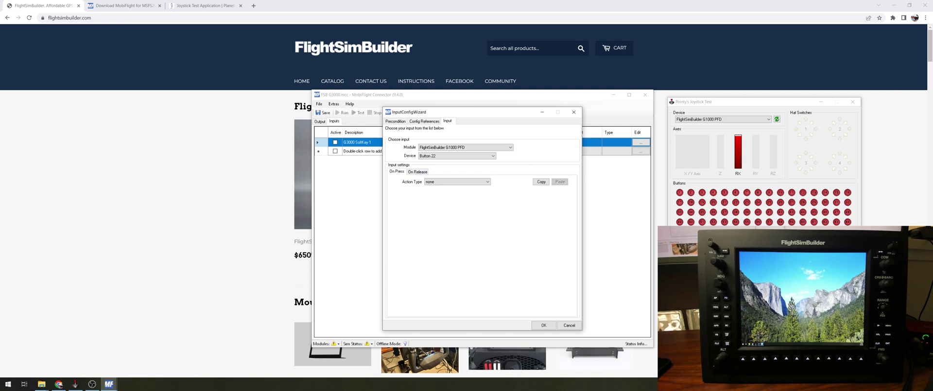
# Step: Set Button 22's On Press action type to MSFS2020 - Custom Input and filter the presets by the Avionics system
pyautogui.click(457, 182)
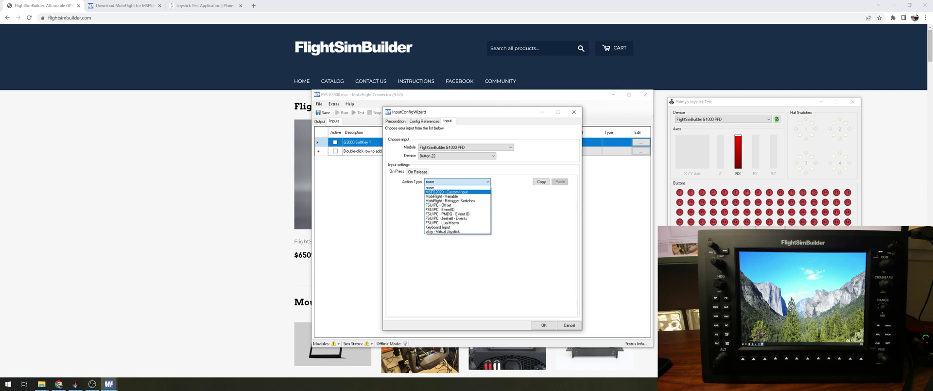
pyautogui.click(447, 192)
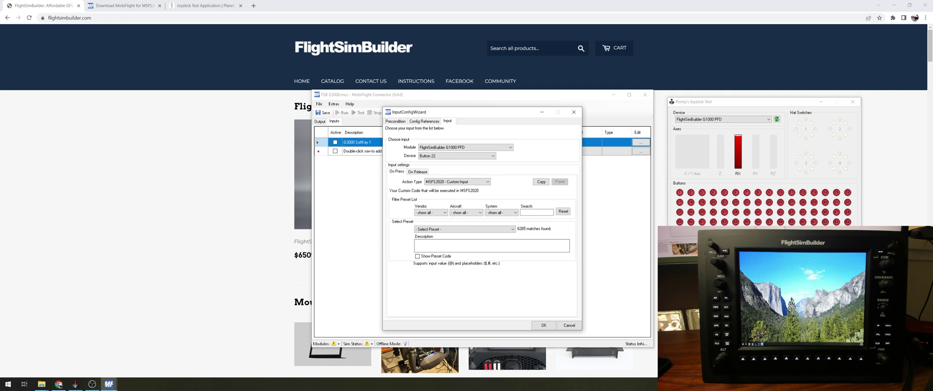
pyautogui.click(439, 213)
pyautogui.click(439, 213)
pyautogui.click(430, 213)
pyautogui.click(424, 219)
pyautogui.click(465, 212)
pyautogui.click(501, 213)
pyautogui.click(500, 212)
pyautogui.click(500, 212)
pyautogui.click(500, 213)
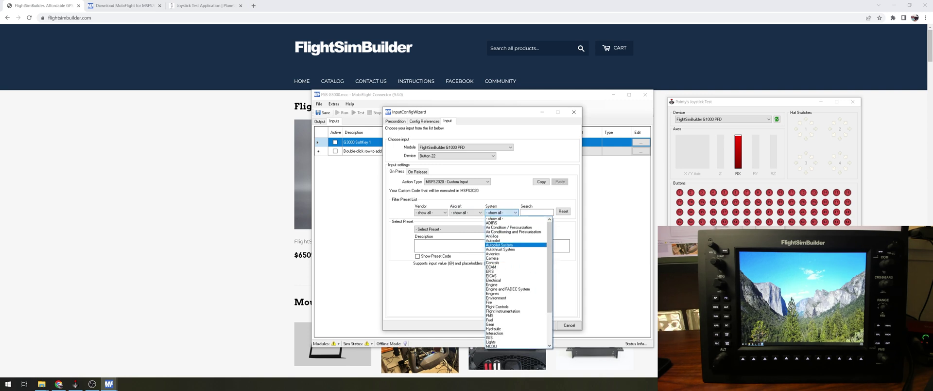
pyautogui.click(492, 253)
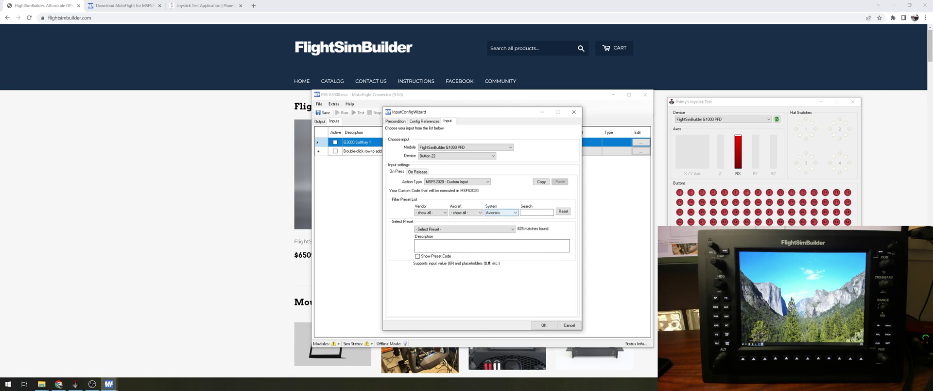
# Step: Choose the AS3000_PFD_SOFTKEYS_1 preset for Button 22's press action and accept the input configuration
pyautogui.click(488, 229)
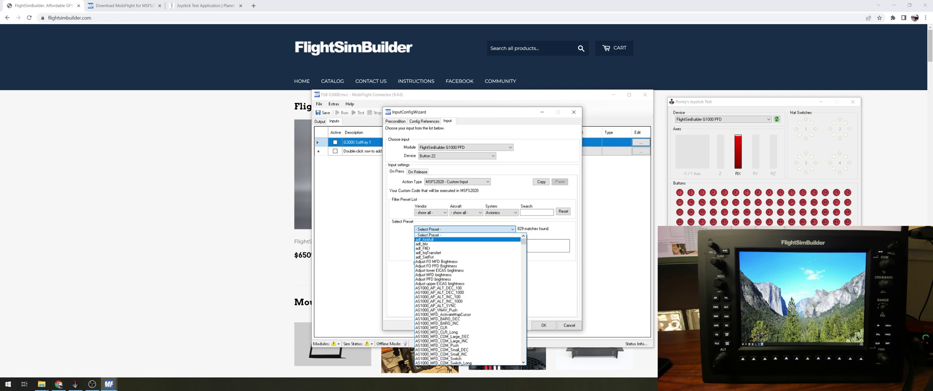
pyautogui.scroll(-20, 469, 299)
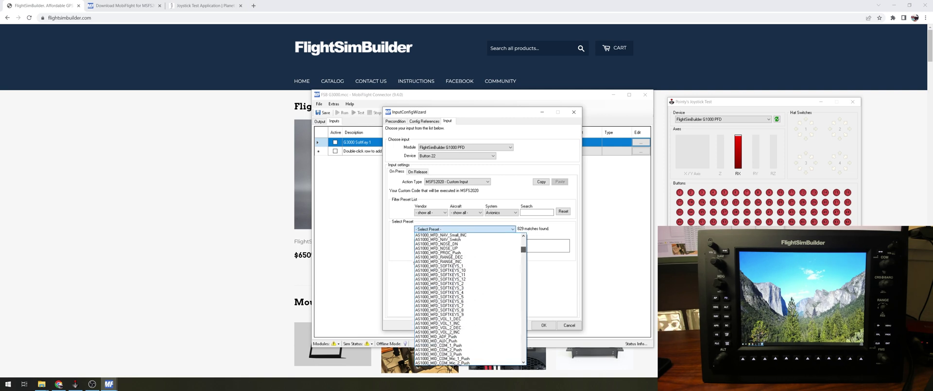
pyautogui.scroll(-10, 469, 300)
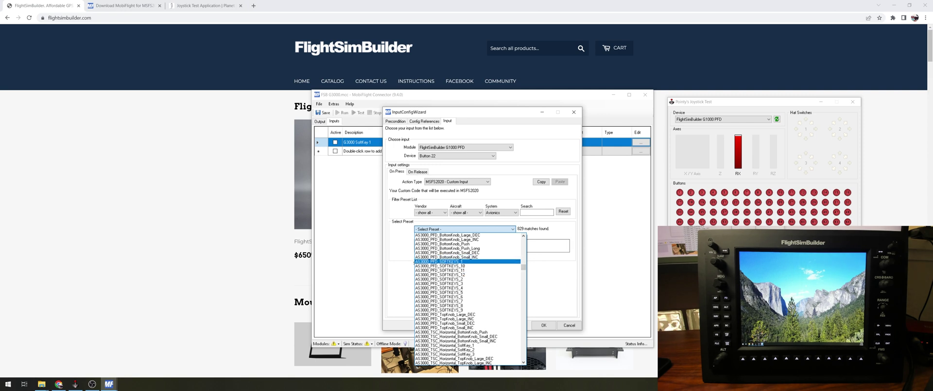
pyautogui.click(415, 261)
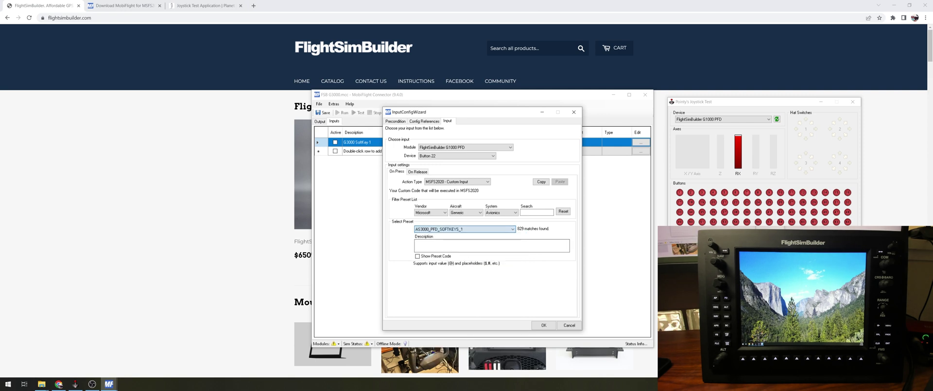
pyautogui.click(543, 325)
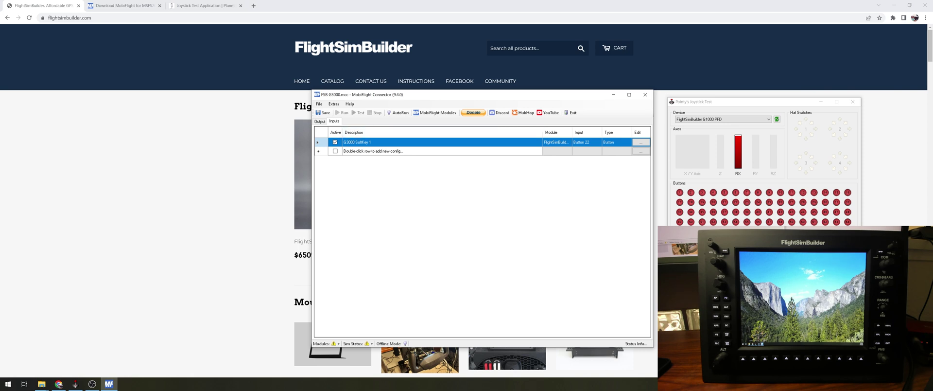
# Step: Duplicate the G3000 SoftKey 1 row and rename the copy as G3000 SoftKey 2
pyautogui.rightClick(356, 142)
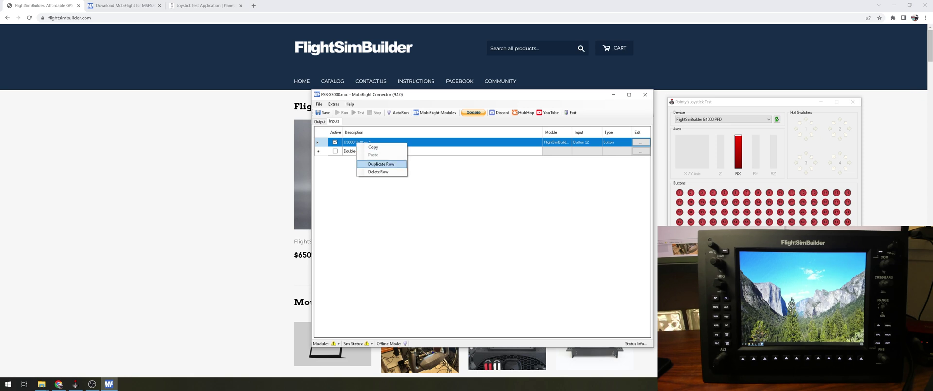
pyautogui.click(381, 163)
pyautogui.doubleClick(372, 151)
pyautogui.hotkey('shift', 'End')
pyautogui.write('2')
pyautogui.click(641, 151)
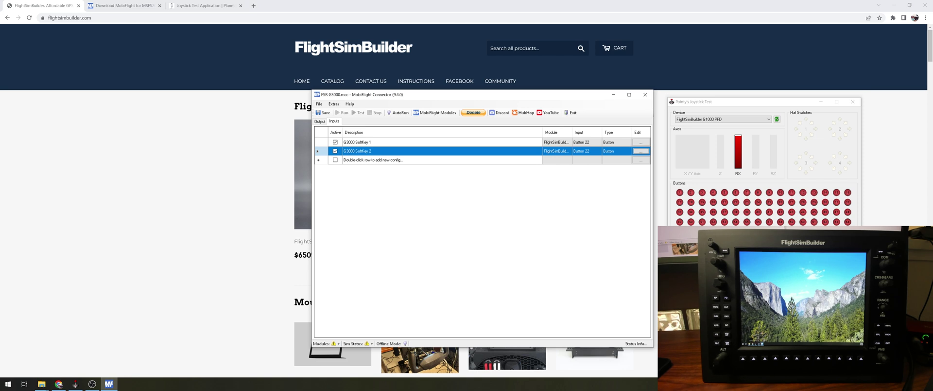
# Step: Set G3000 SoftKey 2's input device to Button 23 and its preset to AS3000_PFD_SOFTKEYS_2
pyautogui.click(640, 151)
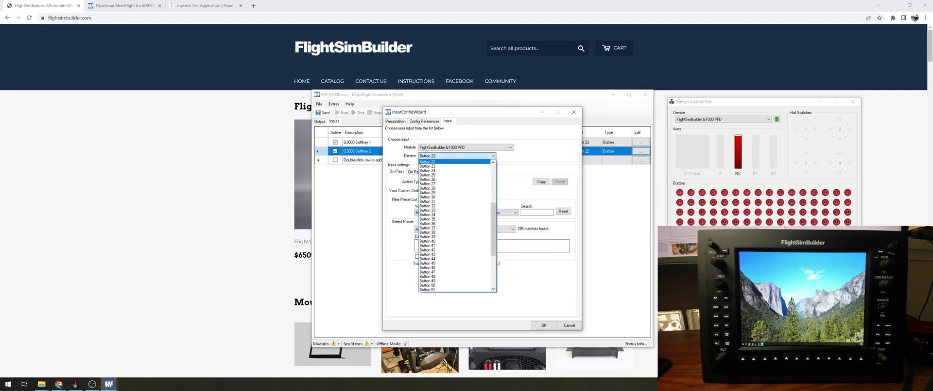
pyautogui.click(465, 229)
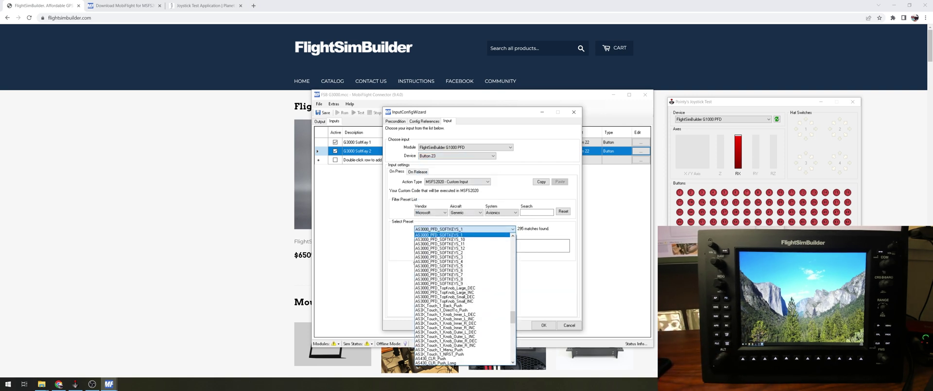
pyautogui.click(462, 256)
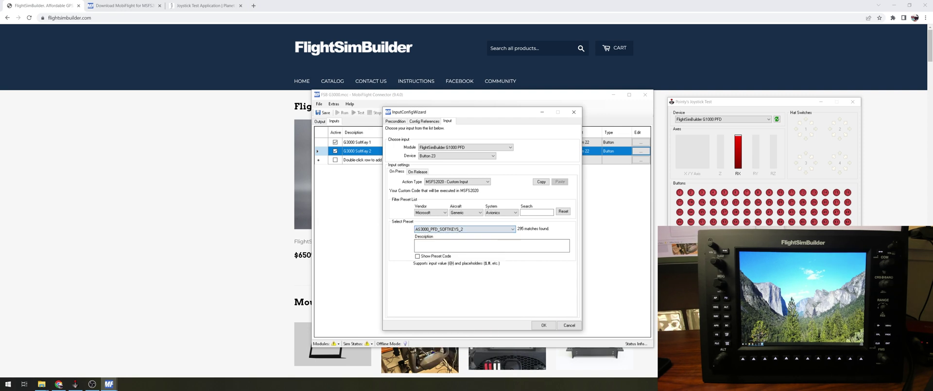
pyautogui.click(543, 324)
# Step: Duplicate the G3000 SoftKey 2 row and rename the copy as G3000 SoftKey 3
pyautogui.rightClick(367, 151)
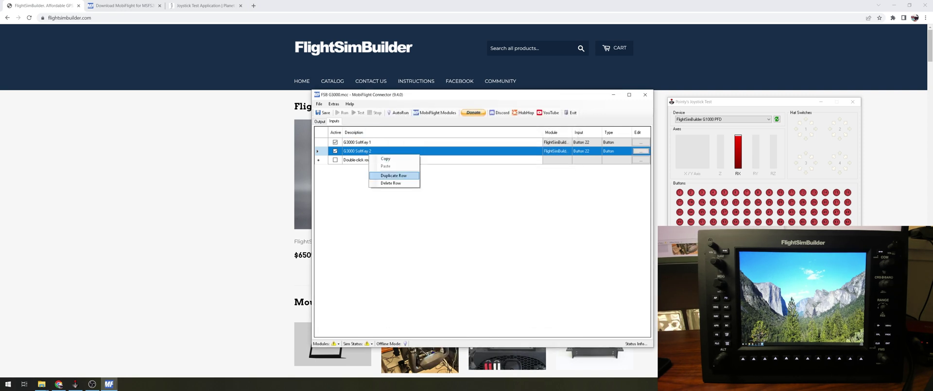
pyautogui.click(391, 176)
pyautogui.click(370, 159)
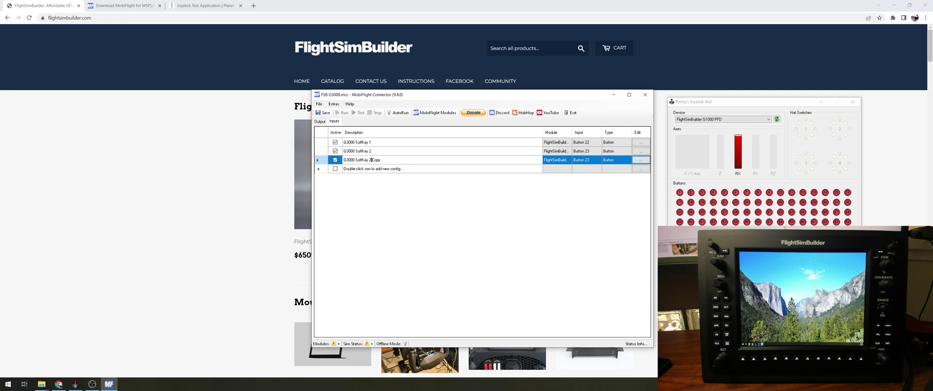
pyautogui.press('BackSpace')
pyautogui.press('BackSpace')
# Step: Set G3000 SoftKey 3's input device to Button 24 and its preset to AS3000_PFD_SOFTKEYS_3
pyautogui.click(641, 159)
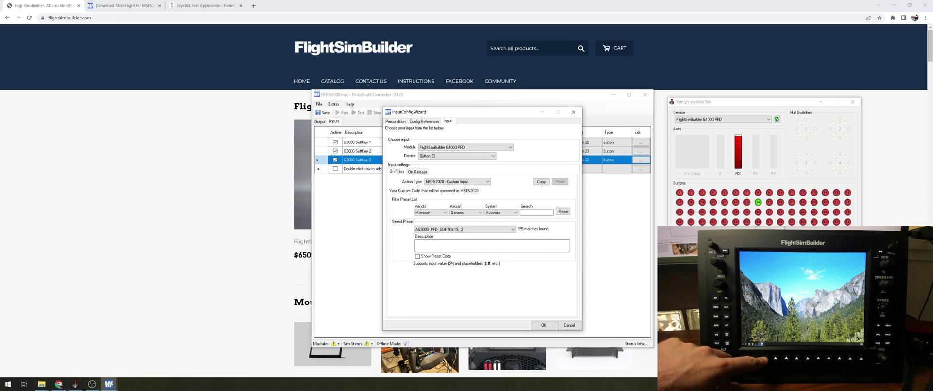
pyautogui.click(456, 156)
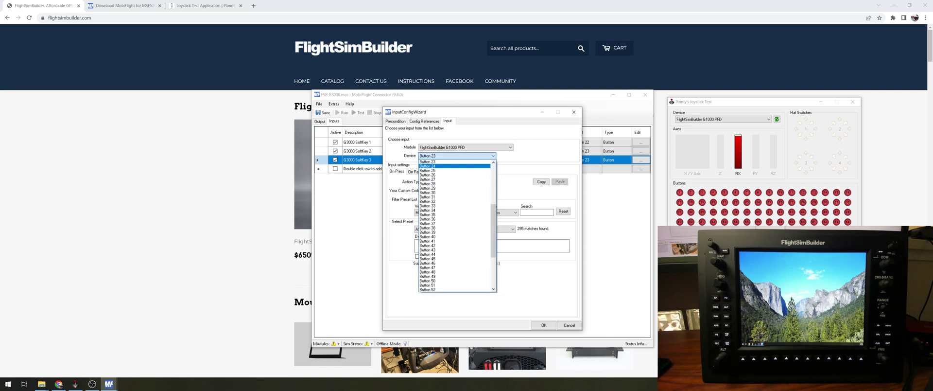
pyautogui.click(451, 167)
pyautogui.click(464, 229)
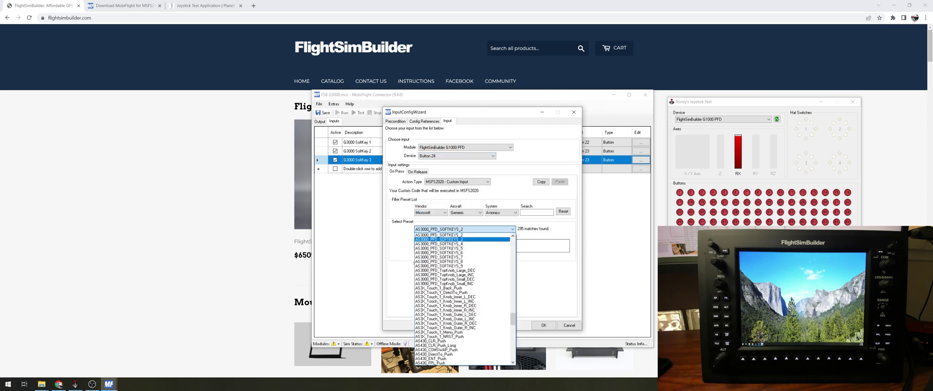
pyautogui.click(454, 239)
pyautogui.click(543, 325)
# Step: Duplicate the G3000 SoftKey 3 row and rename the copy as G3000 SoftKey 4
pyautogui.rightClick(382, 159)
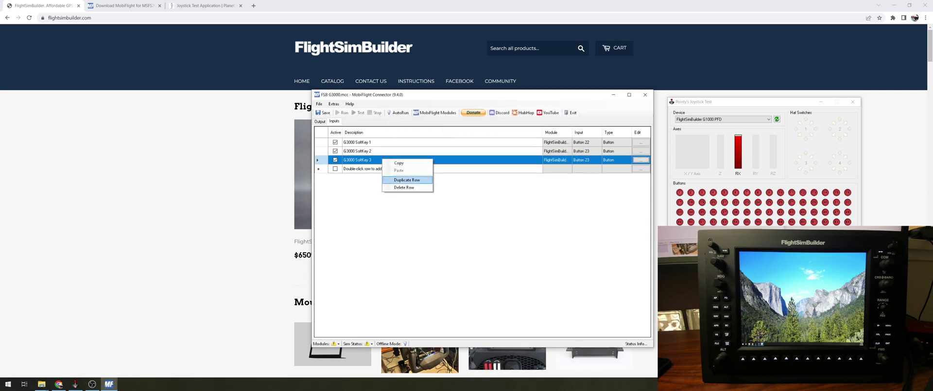
pyautogui.click(406, 180)
pyautogui.click(369, 168)
pyautogui.click(370, 168)
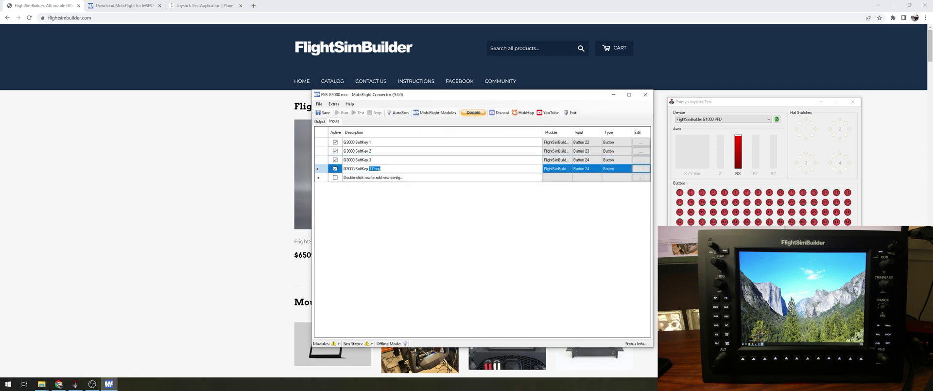
pyautogui.write('4')
pyautogui.press('Return')
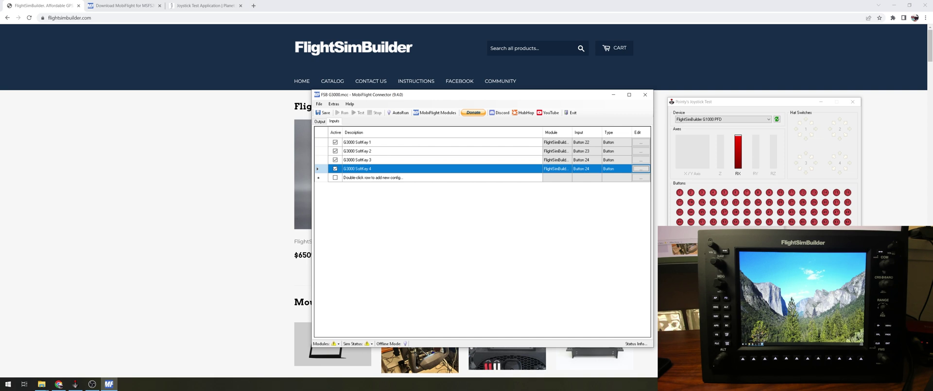
# Step: Set G3000 SoftKey 4's input device to Button 30 and its preset to AS3000_PFD_SOFTKEYS_4
pyautogui.click(640, 168)
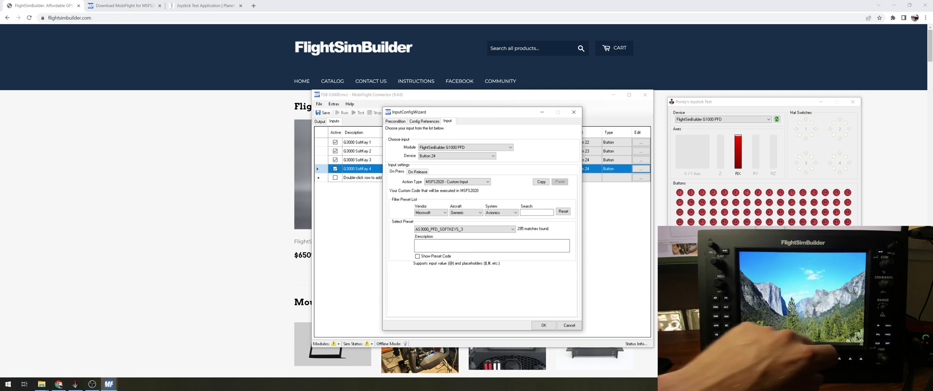
pyautogui.click(457, 156)
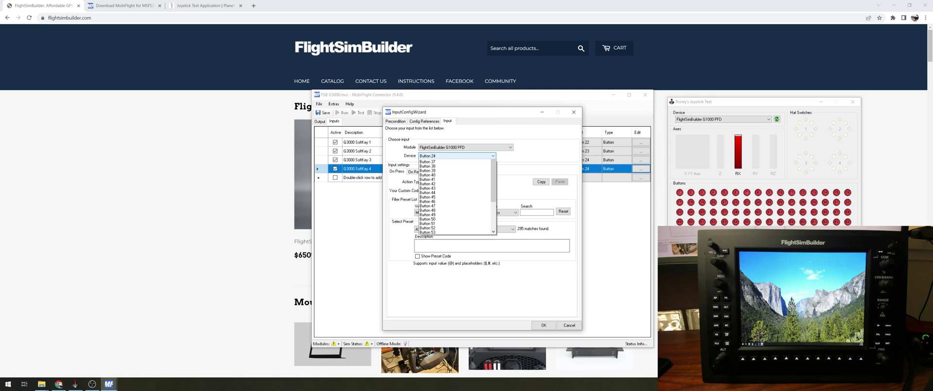
pyautogui.click(428, 188)
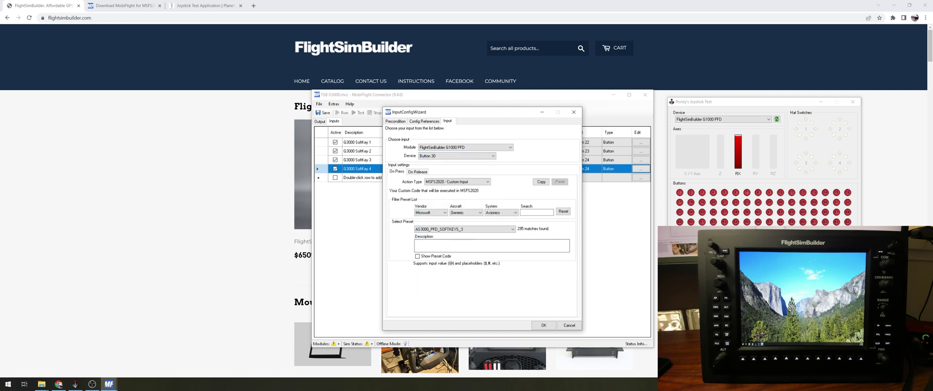
pyautogui.click(464, 229)
pyautogui.click(439, 239)
pyautogui.click(544, 325)
# Step: Duplicate the G3000 SoftKey 4 row and rename the copy as G3000 SoftKey 5
pyautogui.rightClick(379, 168)
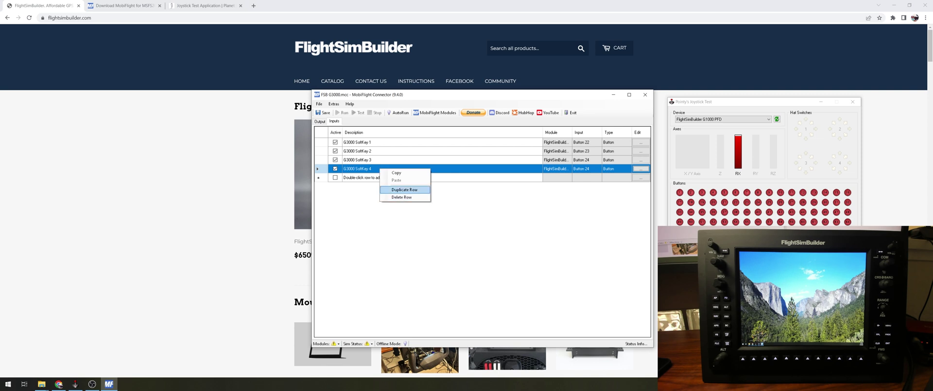
pyautogui.click(393, 190)
pyautogui.moveTo(381, 177); pyautogui.dragTo(356, 178)
pyautogui.click(381, 177)
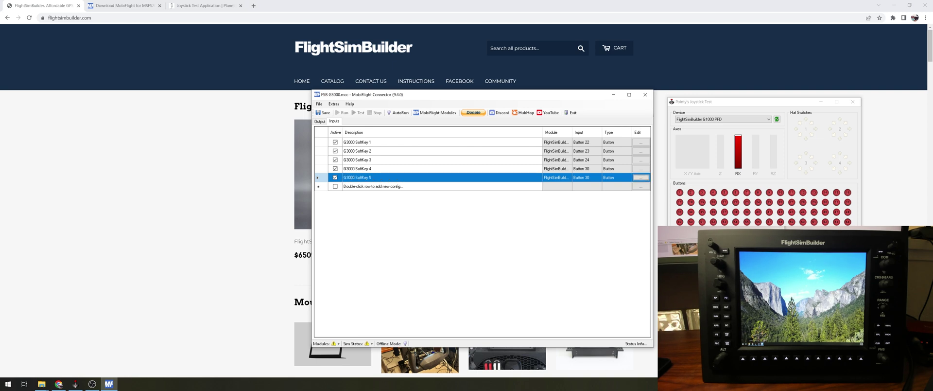
# Step: Assign Button 31 to G3000 SoftKey 5 and add rows for SoftKeys 6 to 12, using Buttons 32 to 37 for SoftKeys 6 to 11
pyautogui.press('Return')
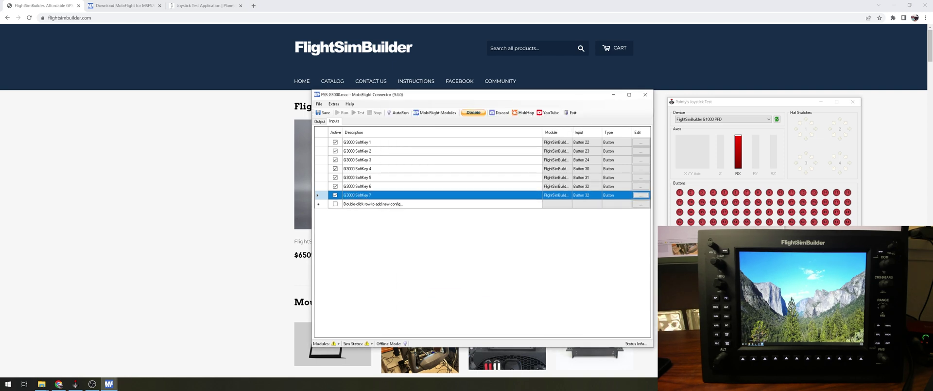
pyautogui.click(640, 203)
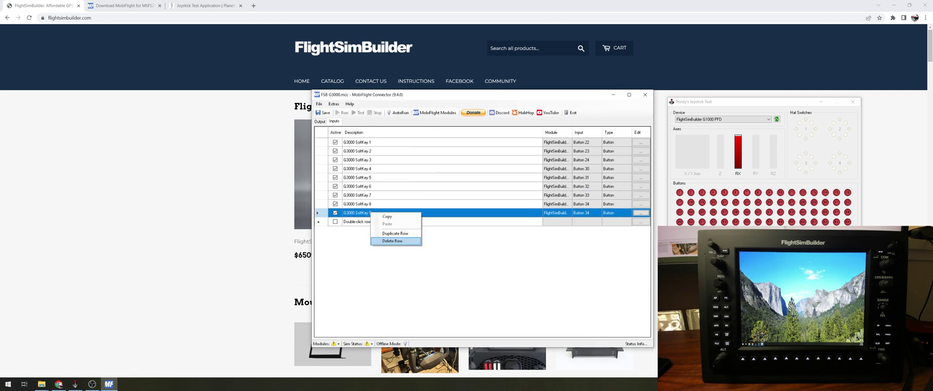
pyautogui.click(543, 325)
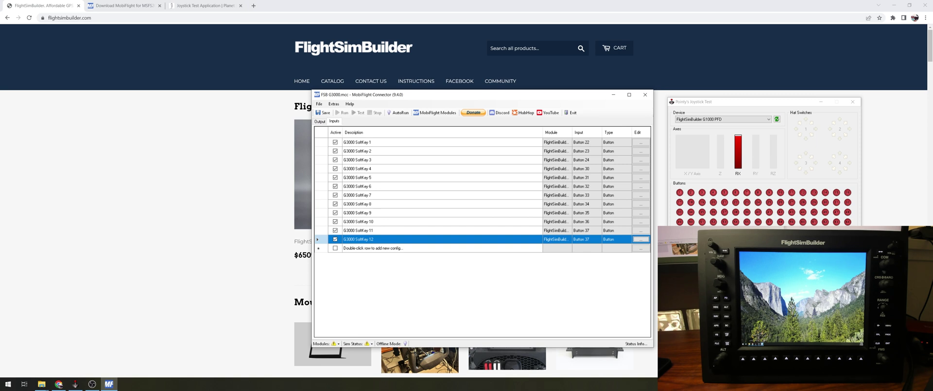
# Step: Set G3000 SoftKey 12's input device to Button 38 and save the FSB G3000.mcc configuration
pyautogui.click(322, 112)
pyautogui.click(319, 103)
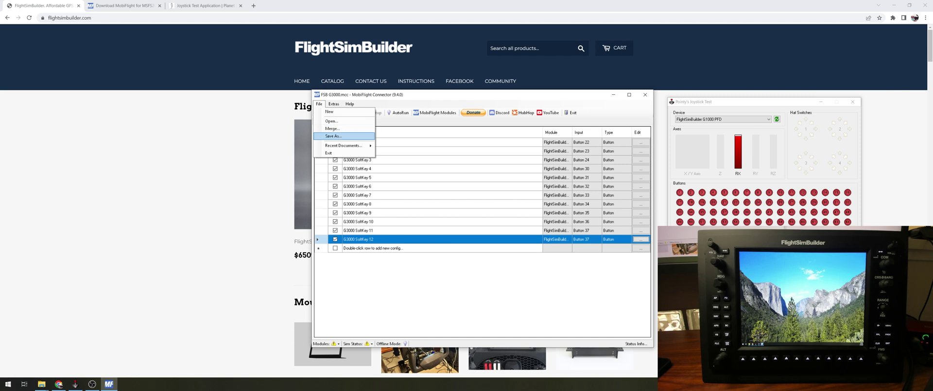
pyautogui.press('Escape')
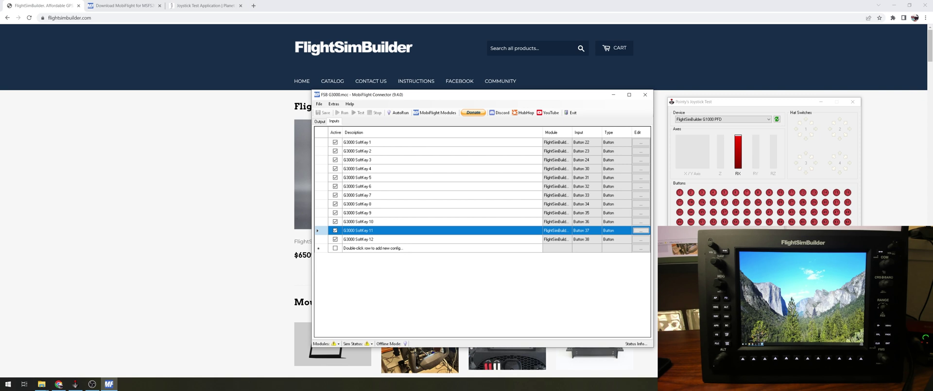
pyautogui.click(415, 239)
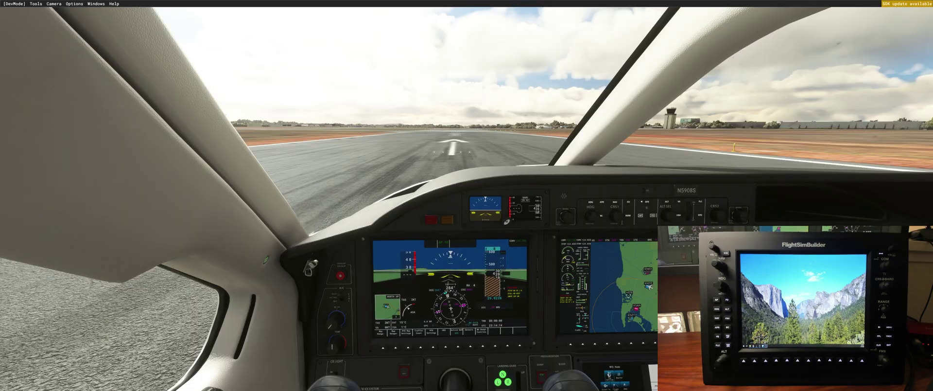
# Step: Switch to Microsoft Flight Simulator, pop out the cockpit's PFD display, and move its window onto the FlightSimBuilder G1000 unit's screen
pyautogui.press('KP_4')
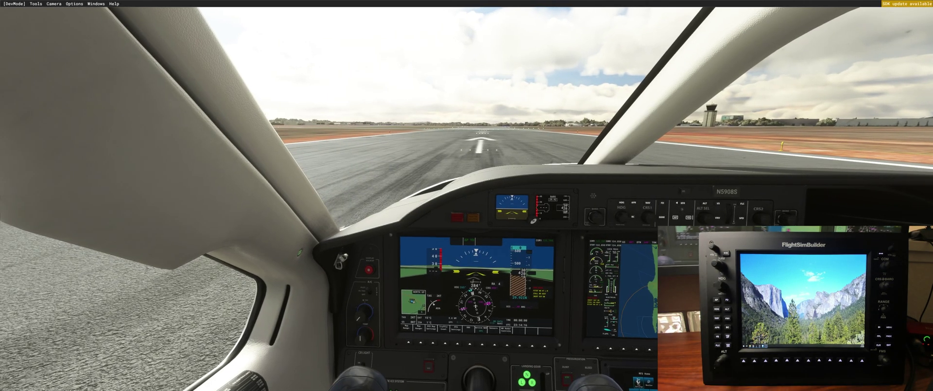
pyautogui.press('KP_8')
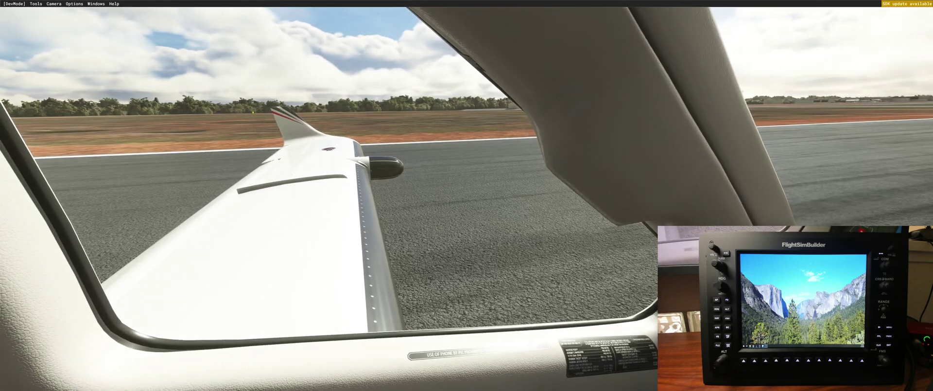
pyautogui.press('KP_6')
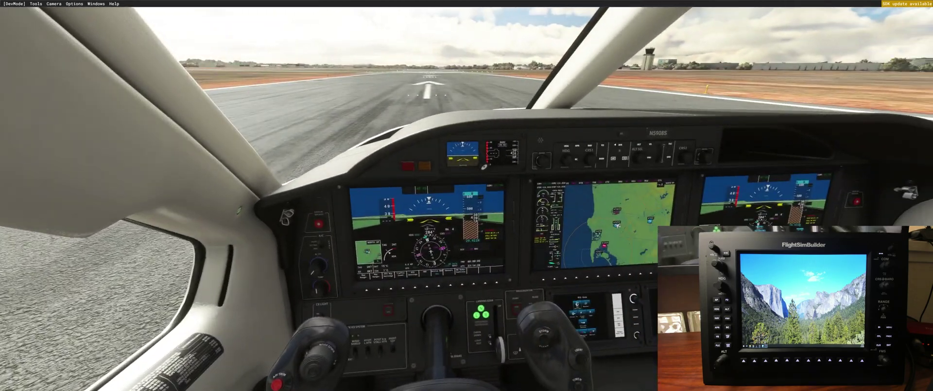
pyautogui.press('KP_8')
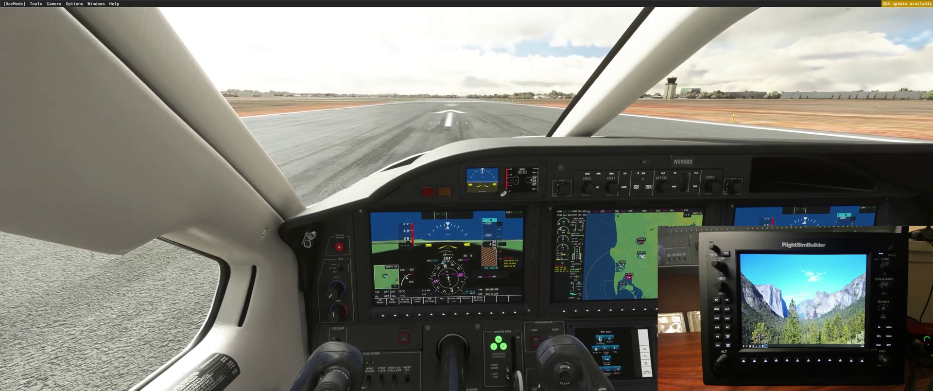
pyautogui.hotkey('alt', 'Tab')
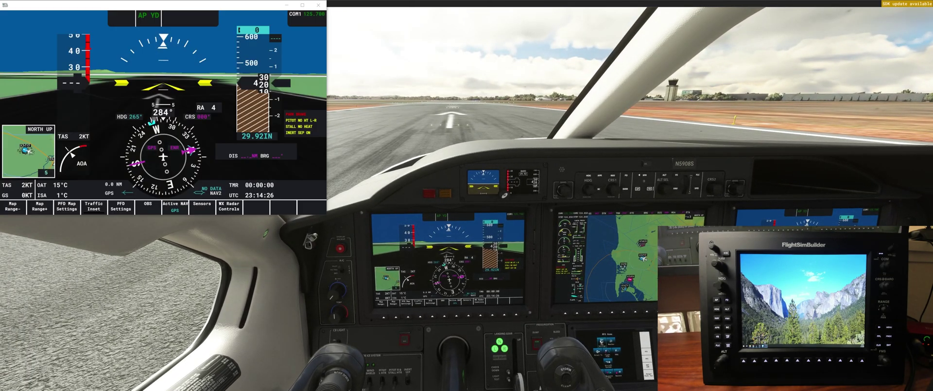
pyautogui.moveTo(146, 5); pyautogui.dragTo(277, 390)
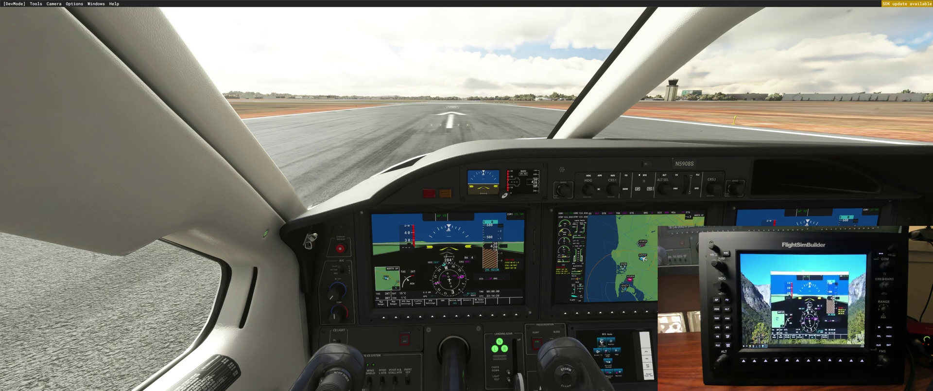
# Step: Make the popped-out PFD full screen on the G1000 unit and run the MobiFlight configuration, returning to the simulator
pyautogui.hotkey('alt', 'Return')
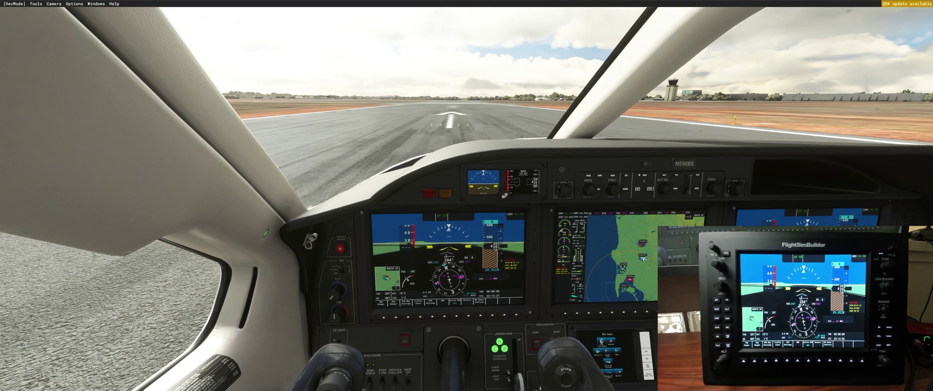
pyautogui.hotkey('alt', 'Tab')
pyautogui.hotkey('alt', 'Tab')
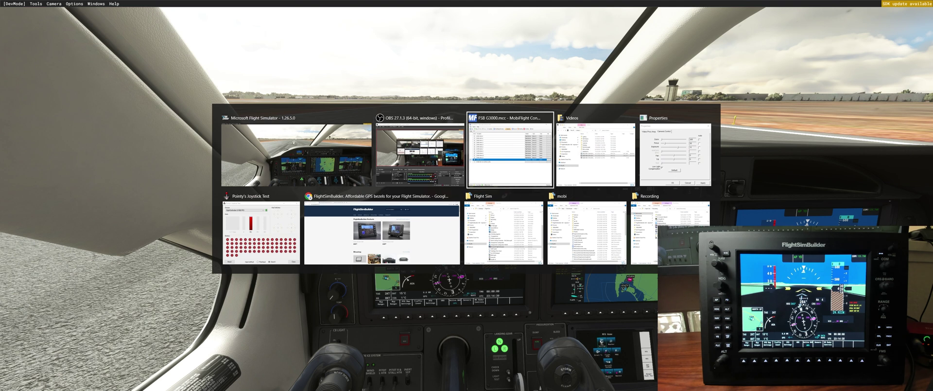
pyautogui.moveTo(253, 96); pyautogui.dragTo(452, 64)
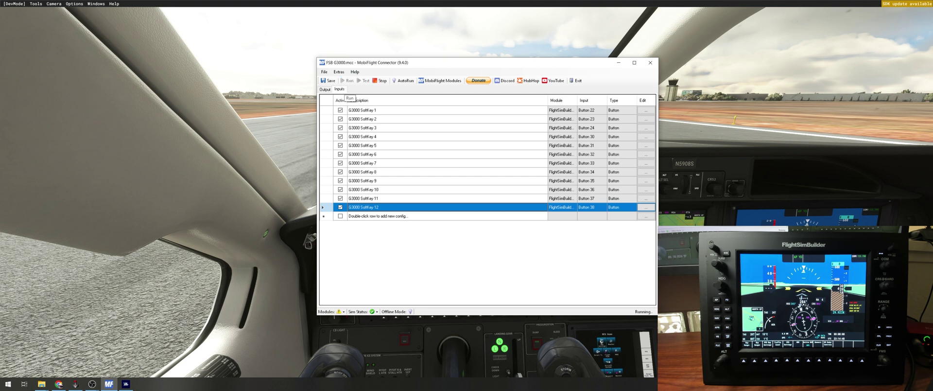
pyautogui.click(348, 80)
pyautogui.hotkey('alt', 'Tab')
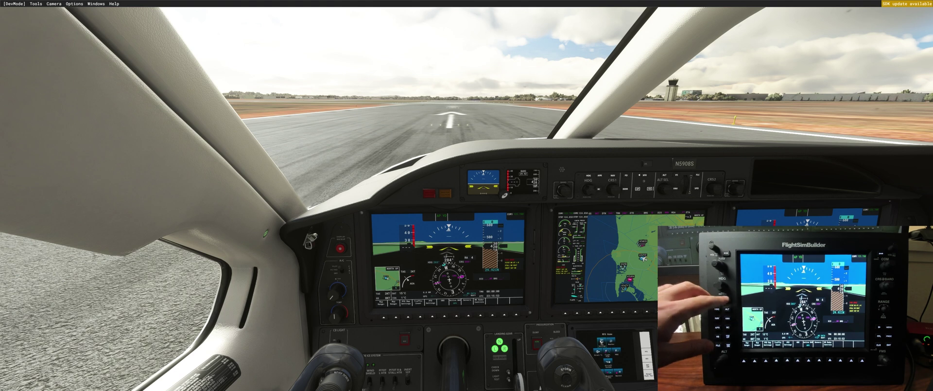
# Step: Switch back to MobiFlight Connector and bring up Pointy's Joystick Test beside it
pyautogui.hotkey('ctrl', 'h')
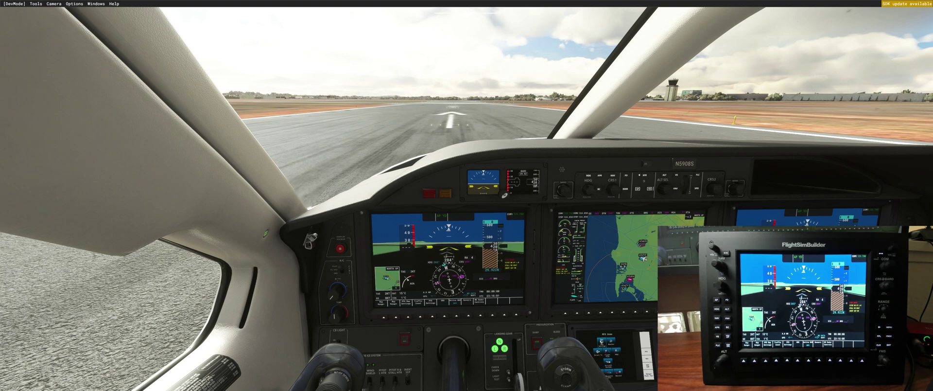
pyautogui.hotkey('alt', 'Tab')
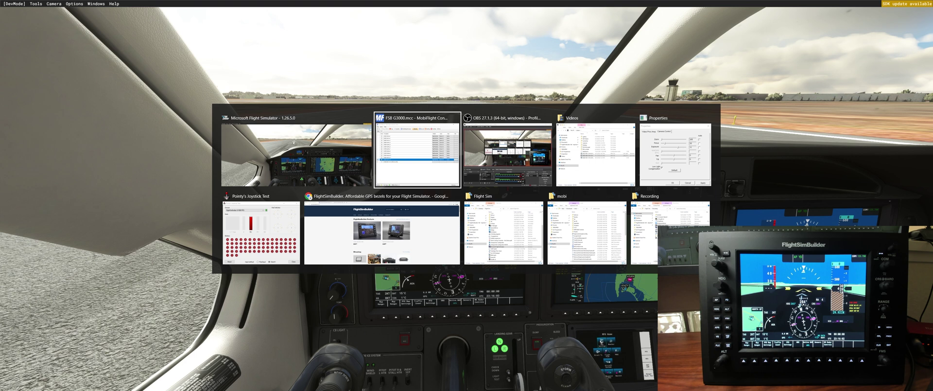
pyautogui.moveTo(495, 67); pyautogui.dragTo(448, 63)
pyautogui.hotkey('alt', 'Tab')
pyautogui.hotkey('alt', 'Tab')
pyautogui.hotkey('alt', 'Tab')
pyautogui.hotkey('alt', 'Tab')
pyautogui.hotkey('alt', 'Tab')
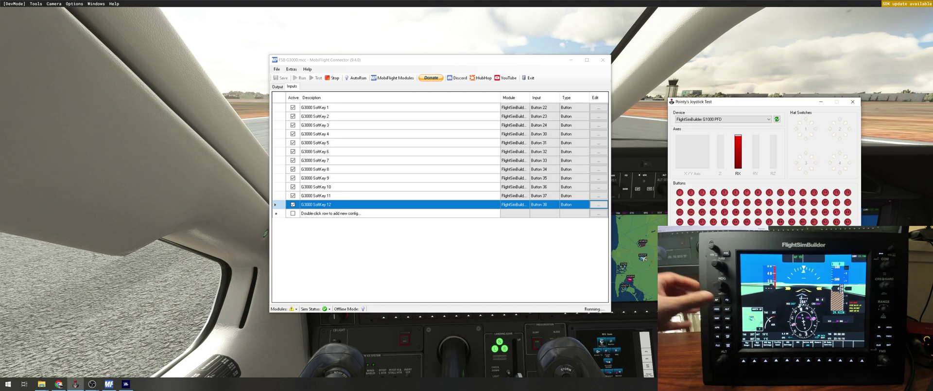
# Step: Add a new input configuration row named AP below G3000 SoftKey 12
pyautogui.click(335, 214)
pyautogui.click(335, 213)
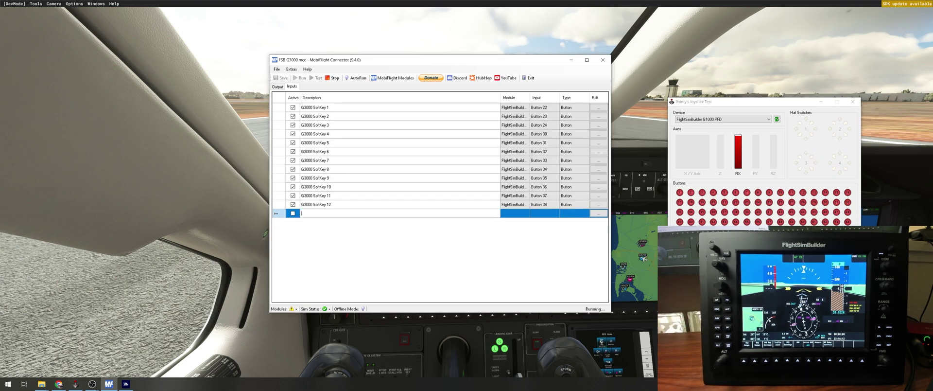
pyautogui.write('AP')
pyautogui.press('Return')
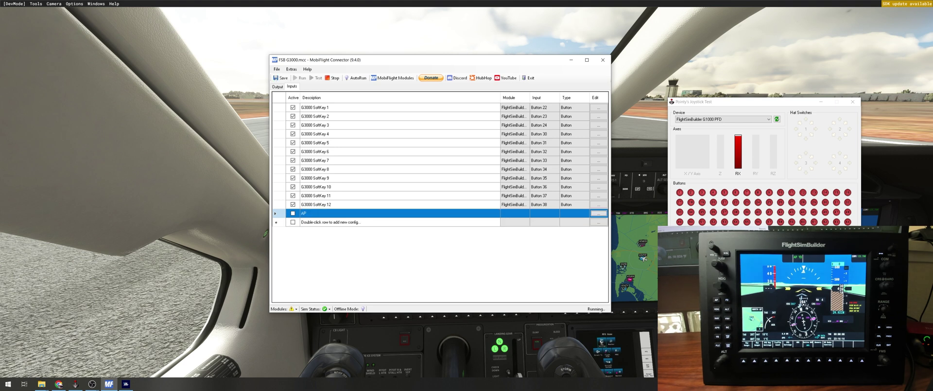
# Step: Set the AP row's input to Button 10 of the FlightSimBuilder G1000 PFD, with MSFS2020 - Custom Input as its on-press action
pyautogui.click(598, 213)
pyautogui.click(422, 112)
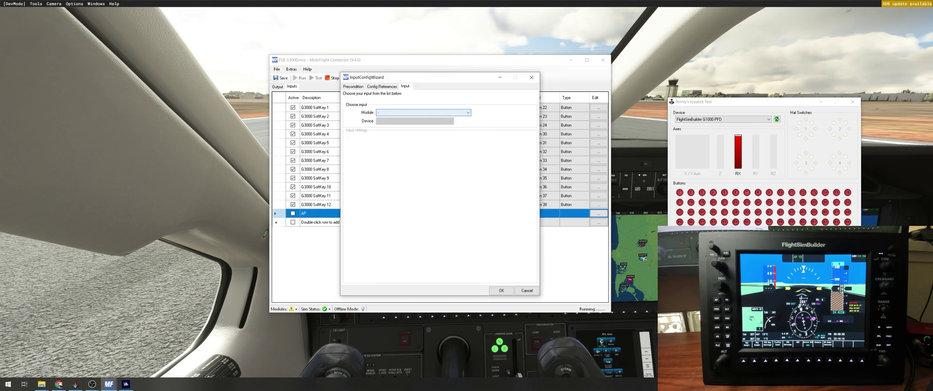
pyautogui.click(399, 127)
pyautogui.click(414, 120)
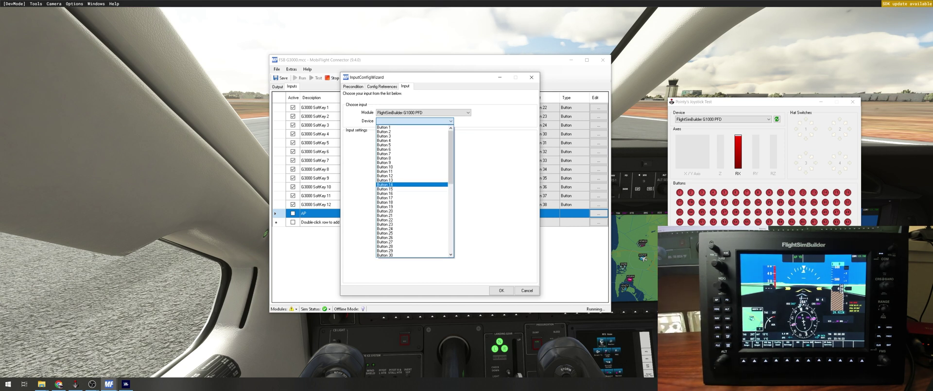
pyautogui.click(385, 166)
pyautogui.click(414, 147)
pyautogui.click(413, 159)
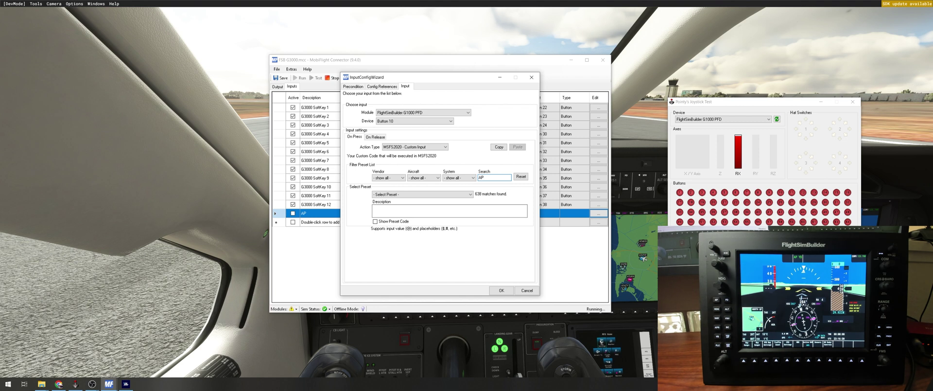
# Step: Choose the AP_MASTER preset from the presets matching AP, confirm the AP row's settings and activate the row
pyautogui.click(426, 194)
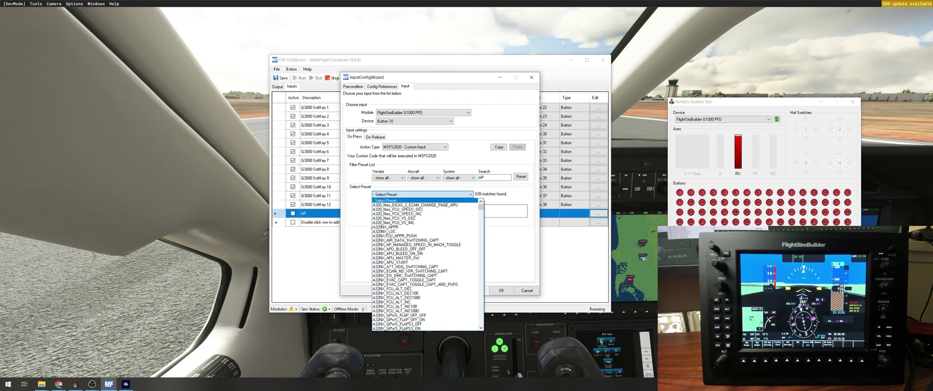
pyautogui.scroll(-2, 425, 240)
pyautogui.scroll(-3, 425, 262)
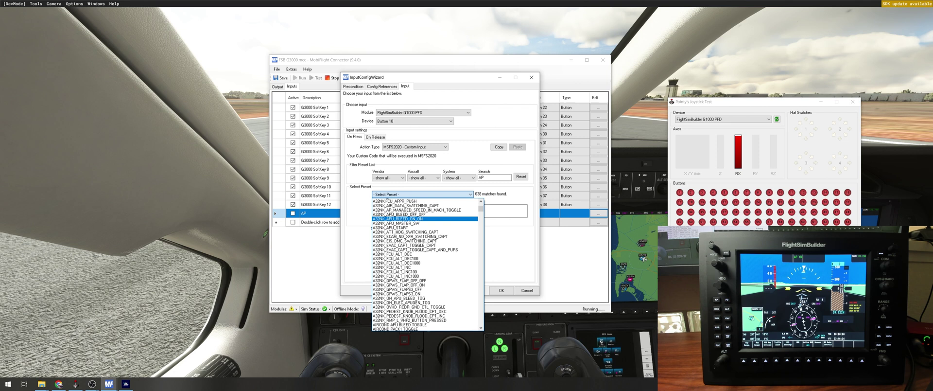
pyautogui.scroll(-1, 426, 263)
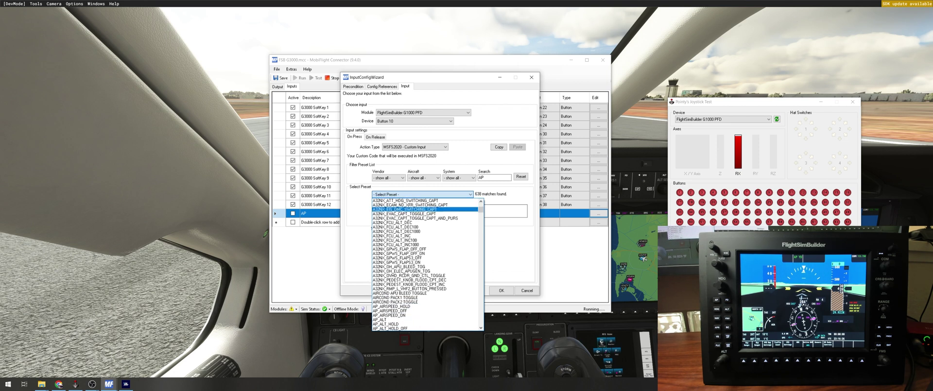
pyautogui.scroll(-20, 425, 263)
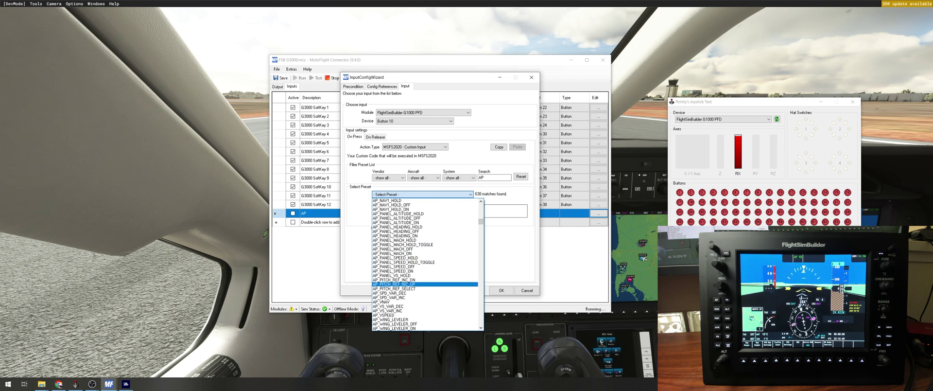
pyautogui.scroll(2, 425, 282)
pyautogui.scroll(2, 425, 272)
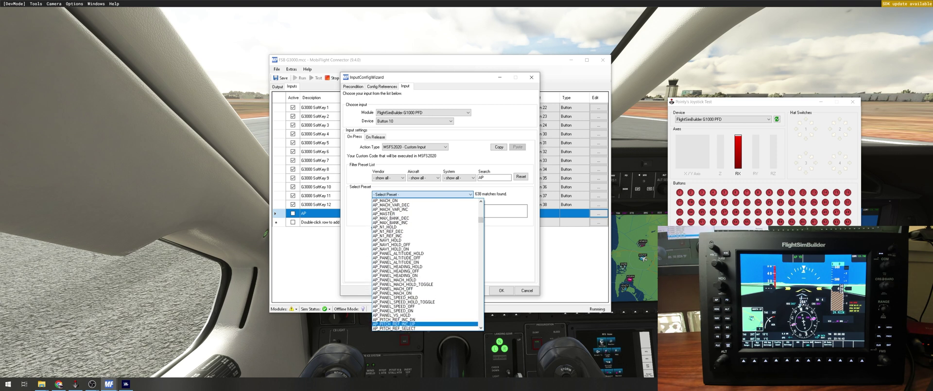
pyautogui.click(425, 226)
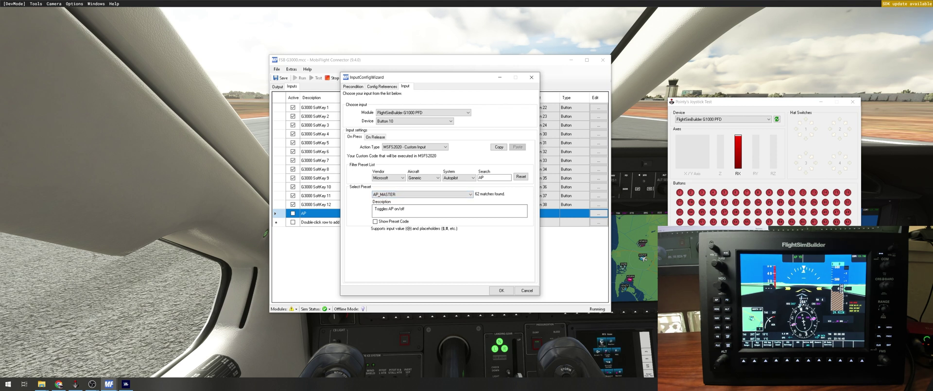
pyautogui.click(501, 290)
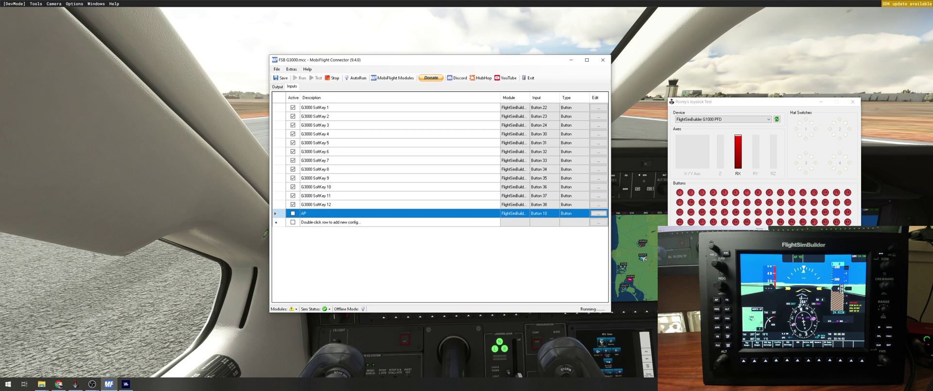
pyautogui.click(293, 213)
pyautogui.moveTo(416, 59); pyautogui.dragTo(267, 61)
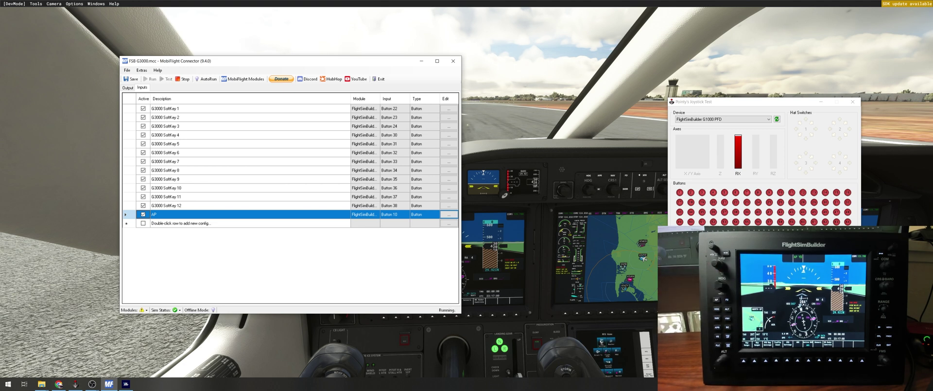
# Step: Add a new input configuration row named HDG DEC below the AP row
pyautogui.click(181, 223)
pyautogui.doubleClick(181, 223)
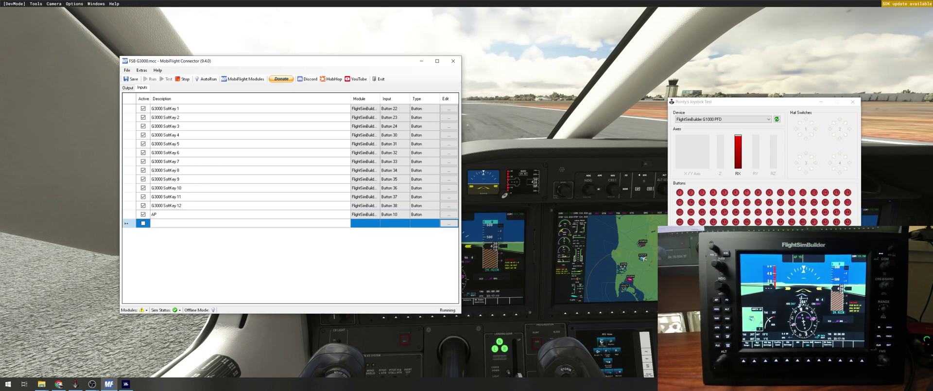
pyautogui.write('HDG DEC')
pyautogui.press('Return')
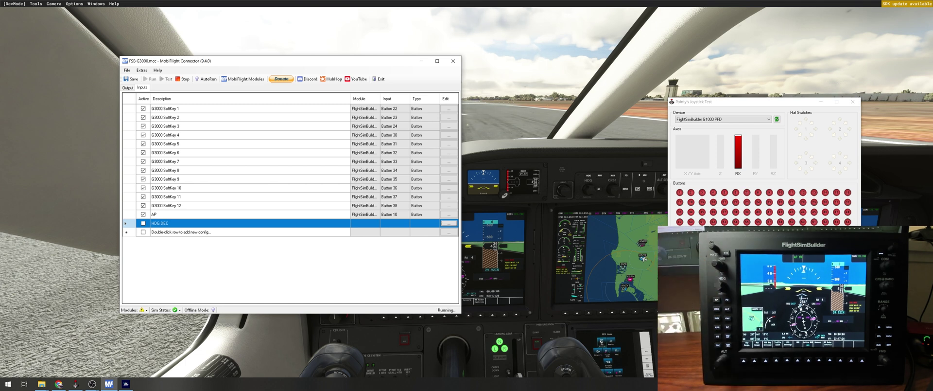
# Step: Set HDG DEC's input to Button 7 of the FlightSimBuilder G1000 PFD, with MSFS2020 - Custom Input as its on-press action
pyautogui.click(448, 223)
pyautogui.click(274, 114)
pyautogui.click(264, 126)
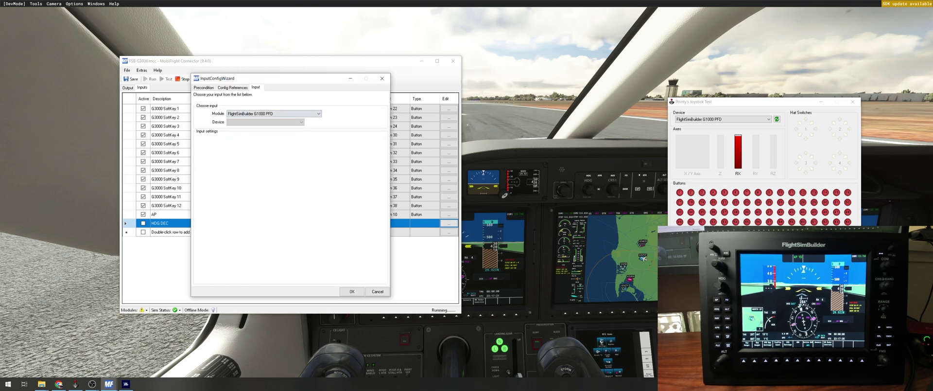
pyautogui.click(265, 122)
pyautogui.click(263, 155)
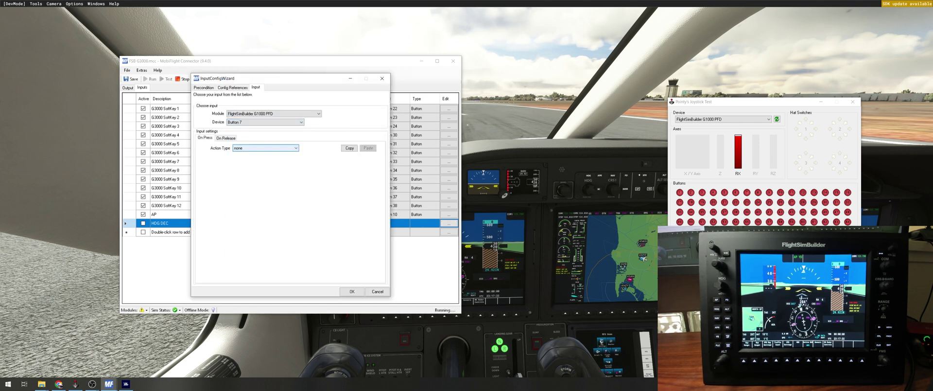
pyautogui.click(266, 147)
pyautogui.click(263, 160)
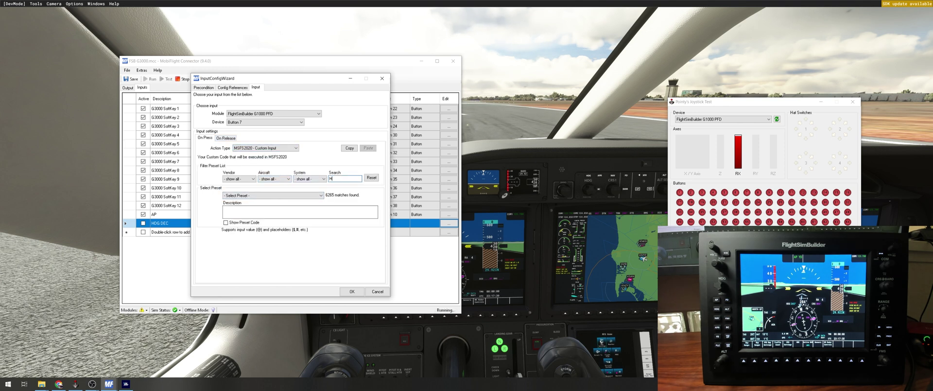
# Step: Search the presets for HDG, choose HDG Decrease and confirm the HDG DEC row's settings
pyautogui.write('HDG')
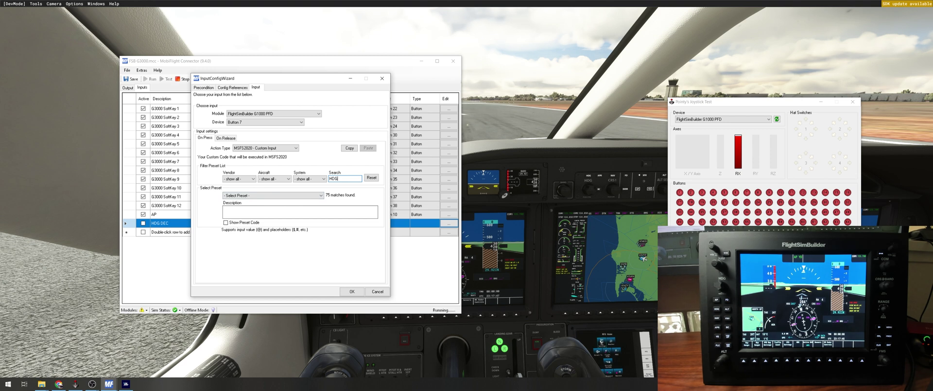
pyautogui.click(272, 195)
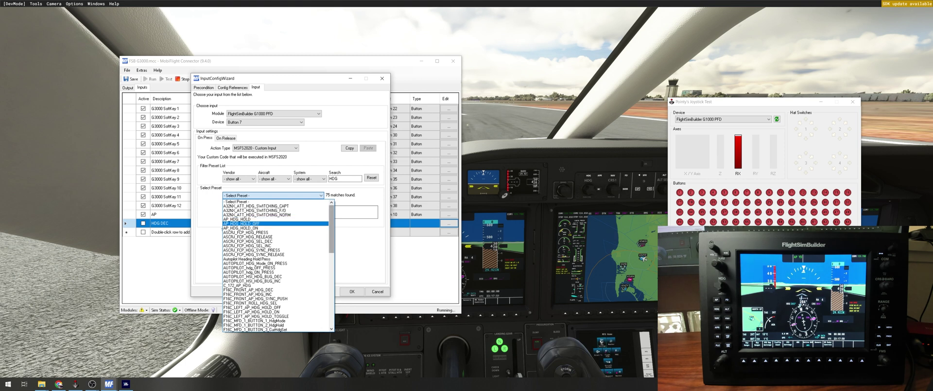
pyautogui.scroll(-10, 221, 228)
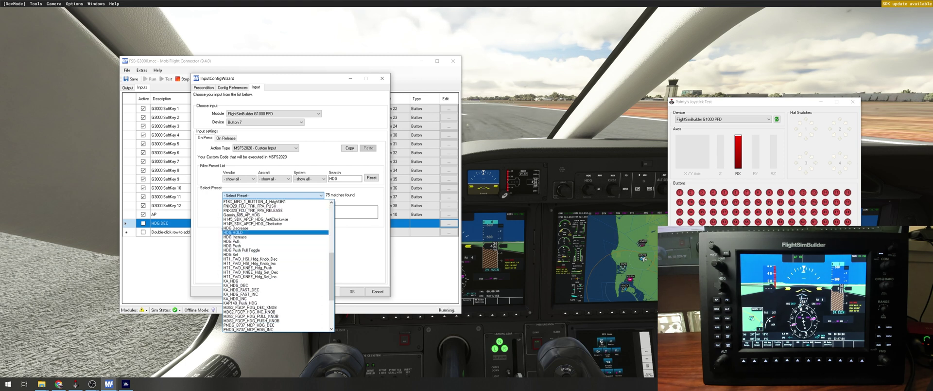
pyautogui.click(236, 228)
pyautogui.click(352, 292)
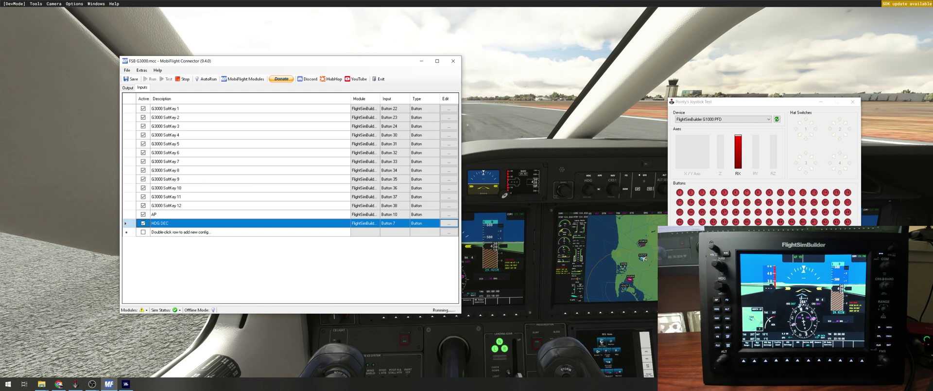
# Step: Reopen HDG DEC's settings, reset the preset filters and limit the preset list to the Avionics system
pyautogui.click(449, 223)
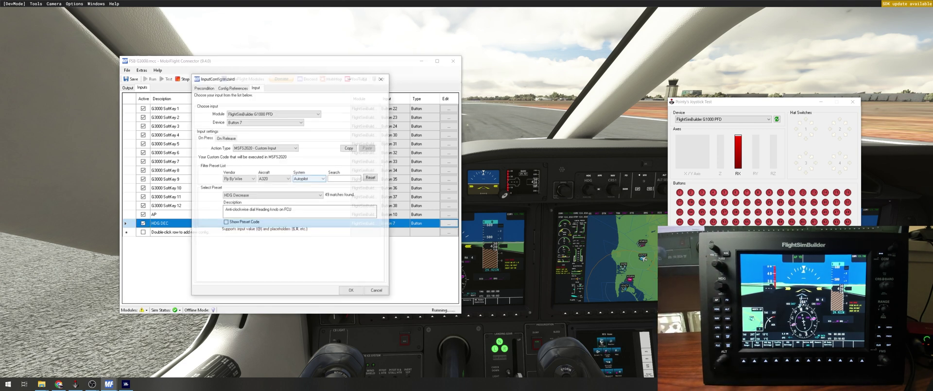
pyautogui.click(310, 179)
pyautogui.click(309, 185)
pyautogui.click(371, 178)
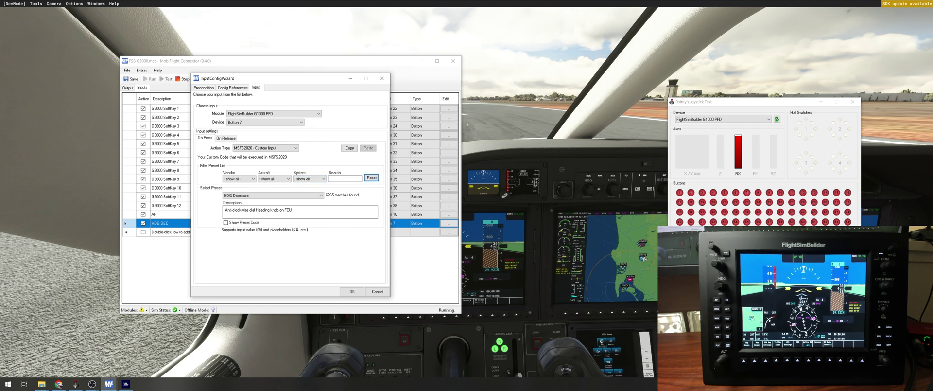
pyautogui.click(309, 179)
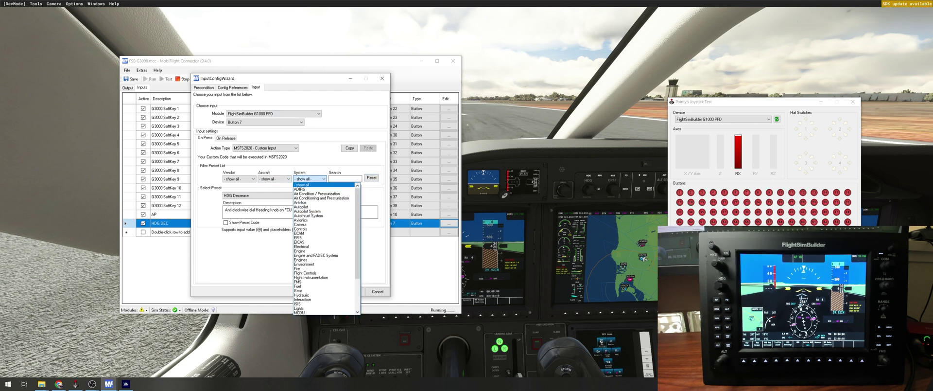
pyautogui.press('Return')
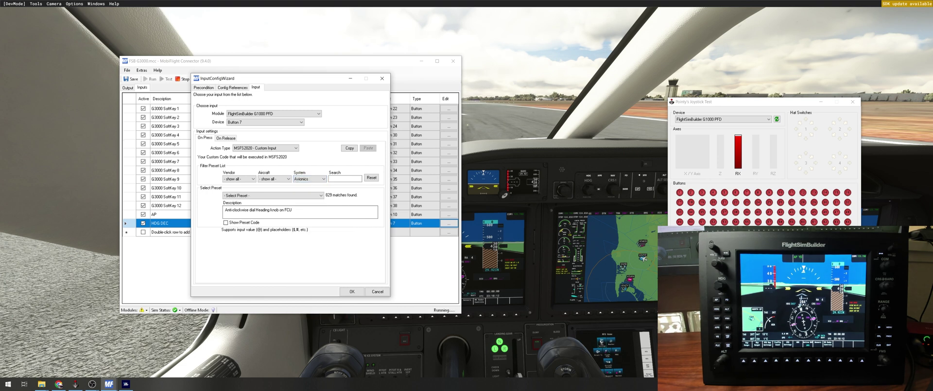
# Step: Choose the AS1000_PFD_HEADING_FAST_DEC preset for HDG DEC and confirm the row's settings
pyautogui.click(316, 195)
pyautogui.scroll(-1, 321, 207)
pyautogui.scroll(-9, 272, 265)
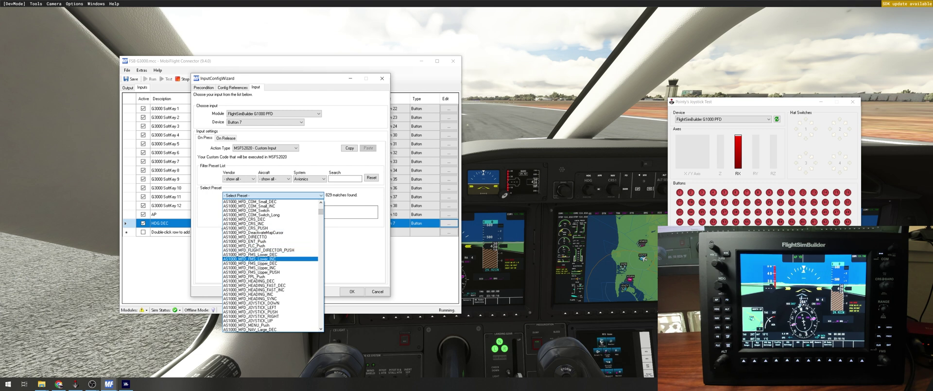
pyautogui.scroll(-20, 272, 265)
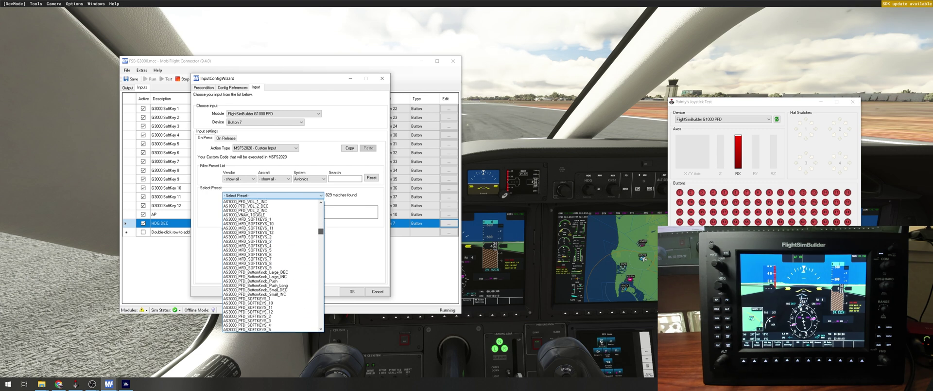
pyautogui.scroll(-7, 272, 265)
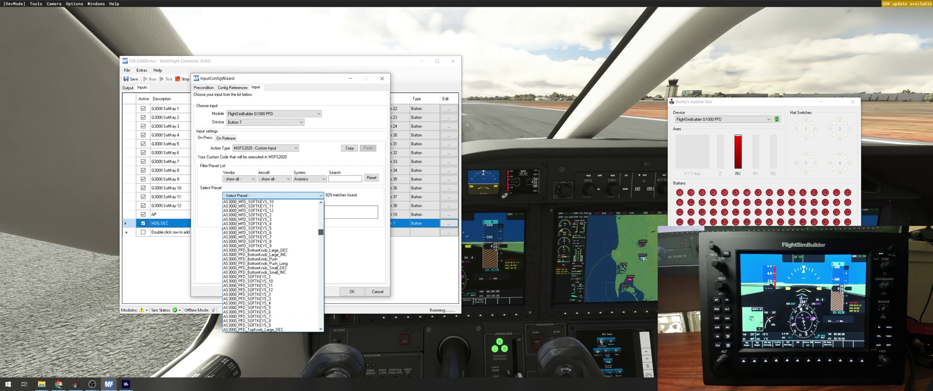
pyautogui.scroll(-1, 270, 280)
pyautogui.scroll(10, 270, 280)
pyautogui.scroll(3, 270, 324)
pyautogui.scroll(2, 270, 292)
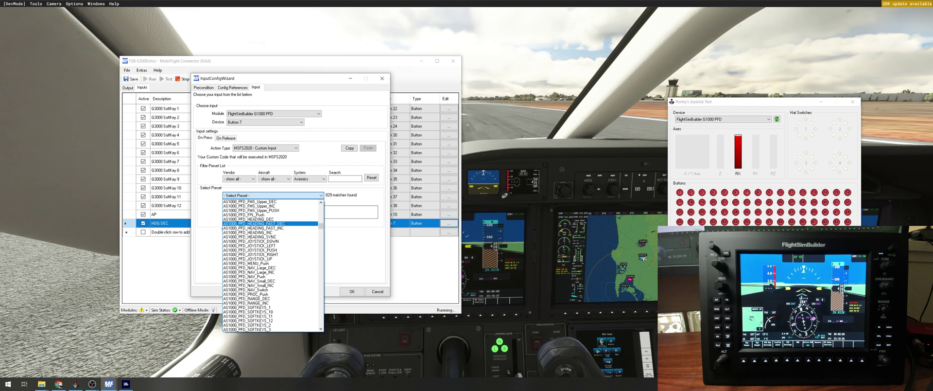
pyautogui.click(252, 224)
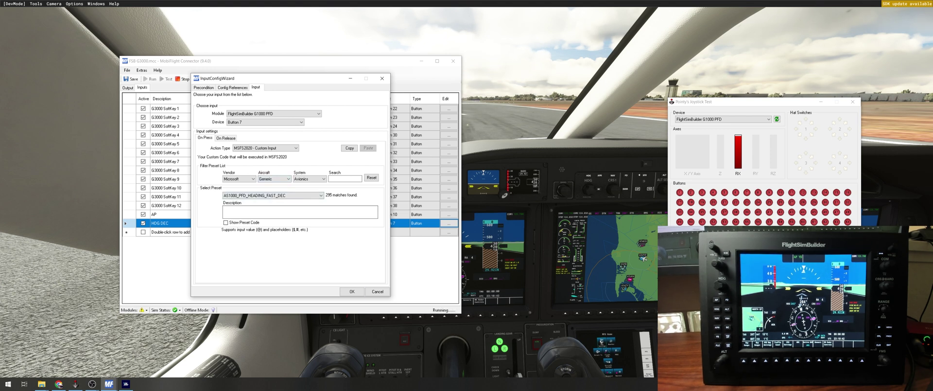
pyautogui.click(352, 292)
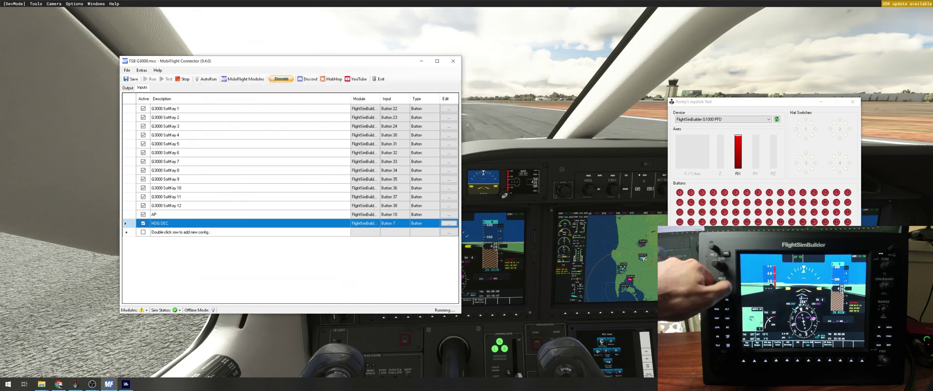
# Step: Duplicate the HDG DEC row and rename the copy HDG INC
pyautogui.rightClick(193, 223)
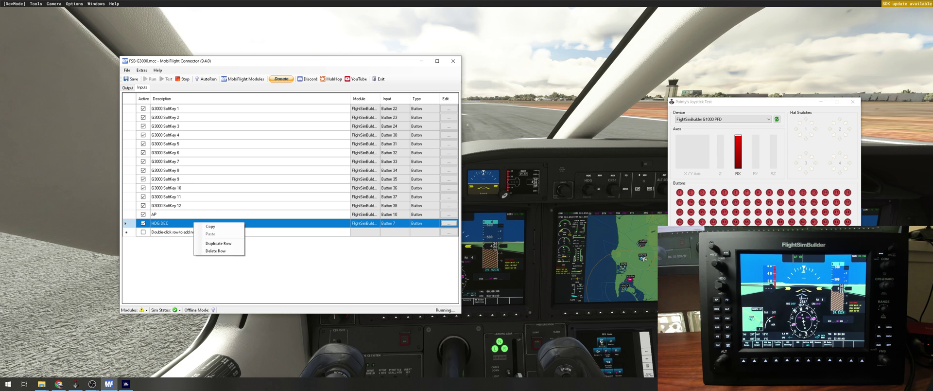
pyautogui.click(214, 243)
pyautogui.click(179, 232)
pyautogui.moveTo(178, 232); pyautogui.dragTo(161, 232)
pyautogui.press('BackSpace')
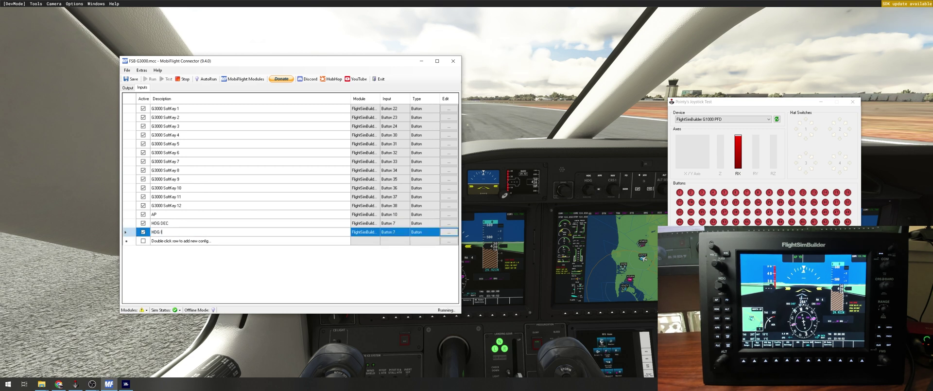
pyautogui.press('Return')
# Step: Set HDG INC's device to Button 8 with the AS1000_PFD_HEADING_FAST_INC preset and confirm its settings
pyautogui.click(449, 232)
pyautogui.click(294, 122)
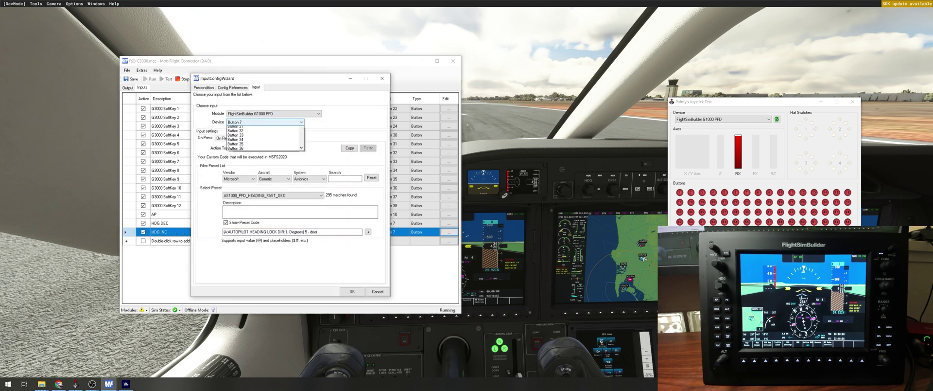
pyautogui.click(262, 133)
pyautogui.click(291, 195)
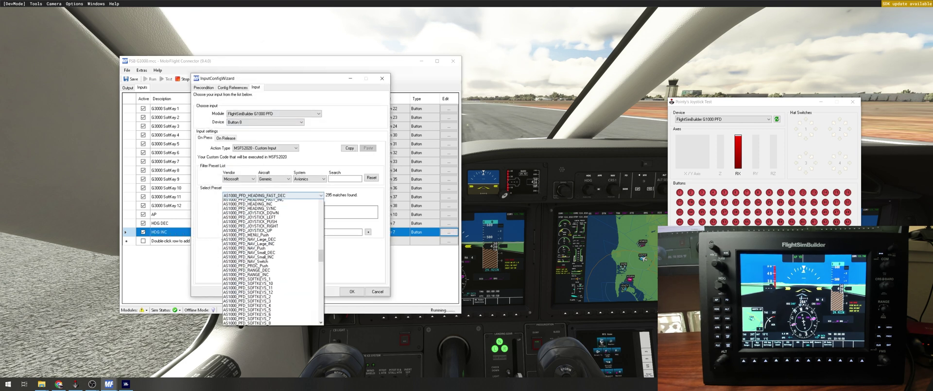
pyautogui.click(272, 206)
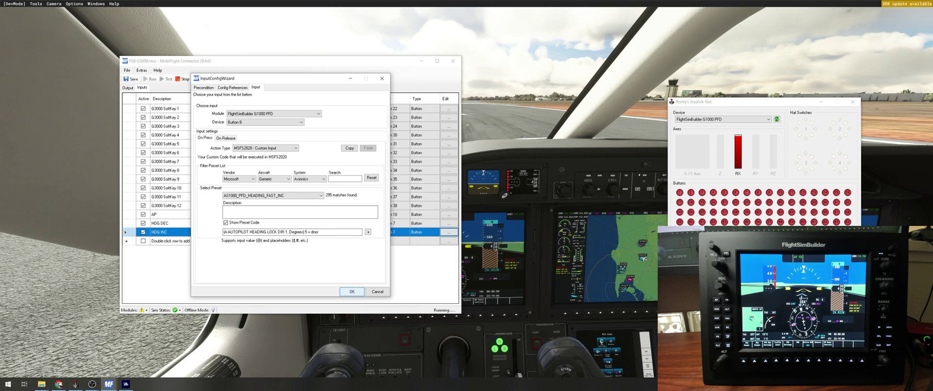
pyautogui.click(351, 291)
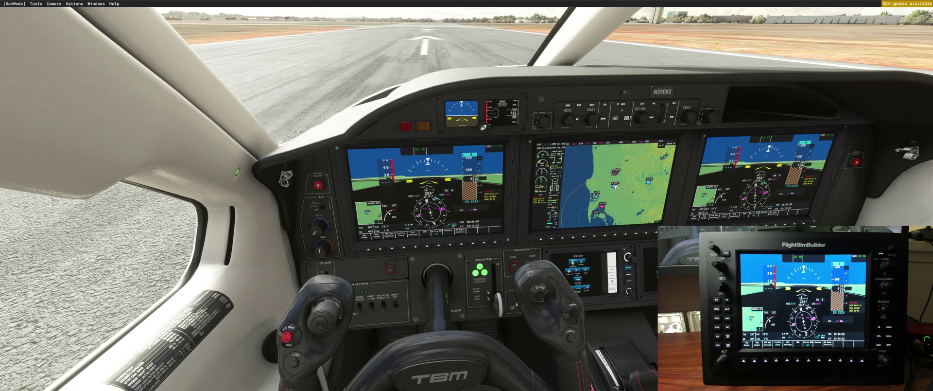
# Step: In the simulator cockpit, try out the touchscreen controller's knobs and check how the center map display responds
pyautogui.scroll(-2, 630, 292)
pyautogui.scroll(2, 630, 291)
pyautogui.scroll(-1, 630, 291)
pyautogui.scroll(1, 629, 291)
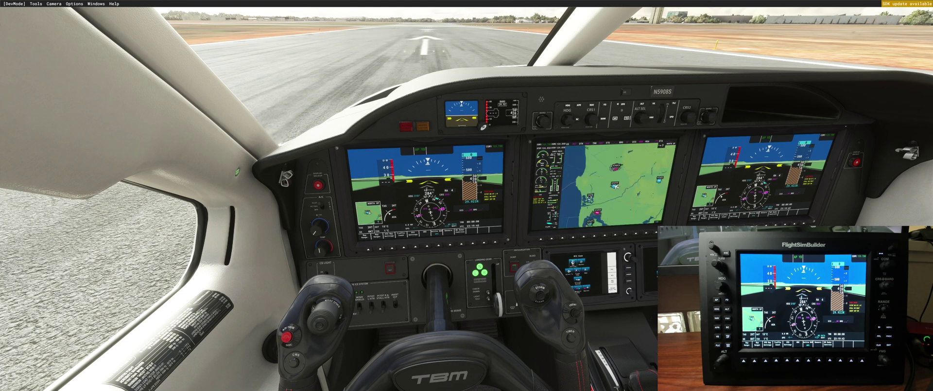
pyautogui.click(628, 267)
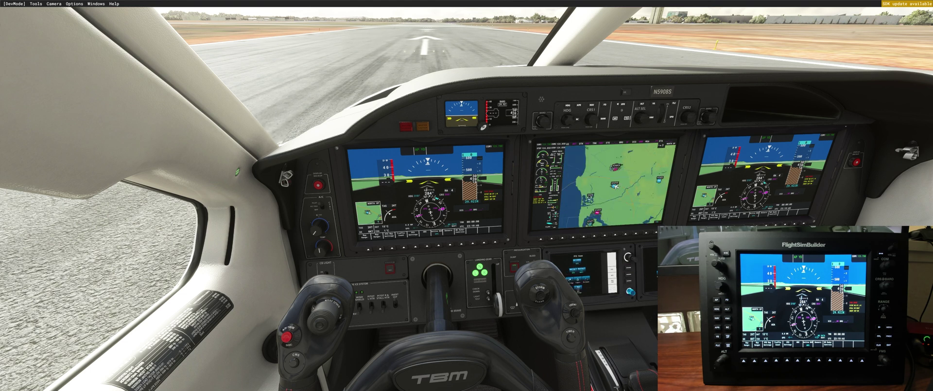
pyautogui.click(628, 274)
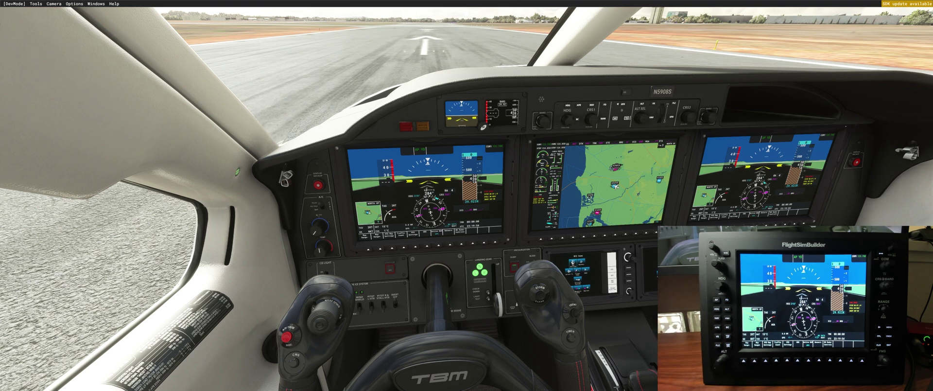
# Step: Switch to MobiFlight Connector and add an input configuration row named BTM DEC below HDG INC
pyautogui.hotkey('alt', 'Tab')
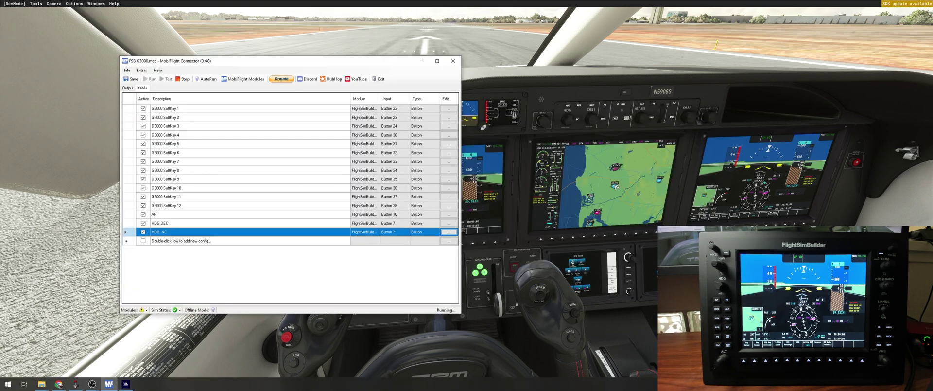
pyautogui.doubleClick(181, 241)
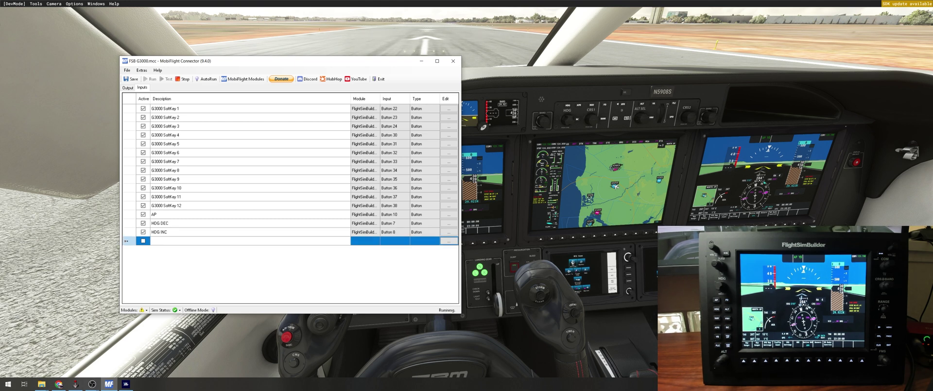
pyautogui.write('BTM E')
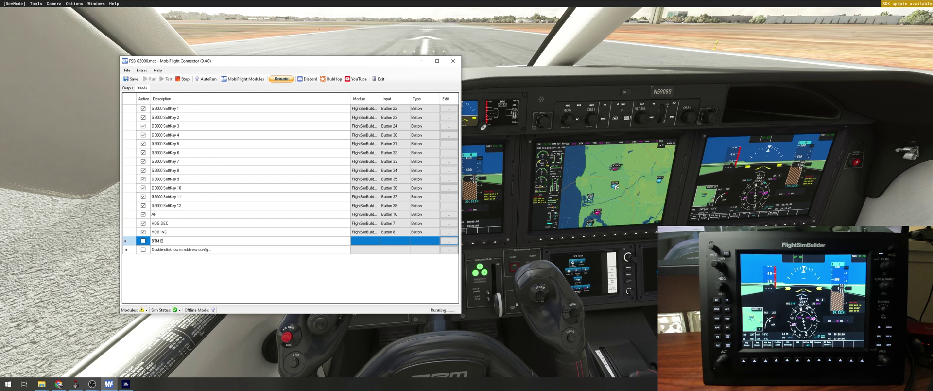
pyautogui.click(449, 241)
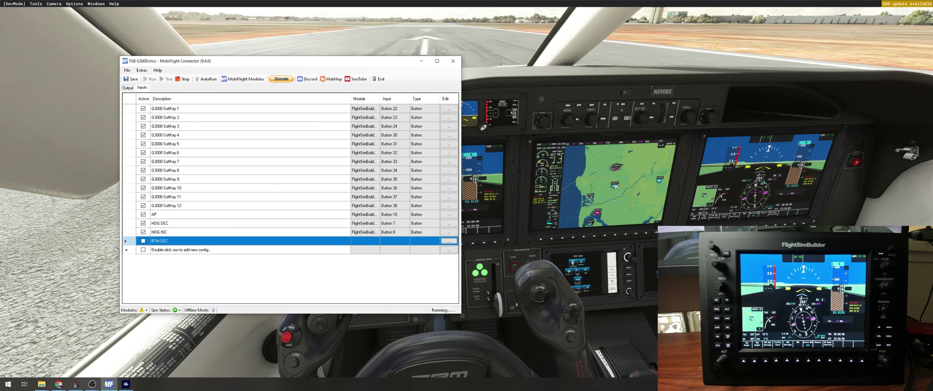
# Step: Set BTM DEC's input to Button 27 of the FlightSimBuilder G1000 PFD, with MSFS2020 - Custom Input as its on-press action
pyautogui.click(449, 241)
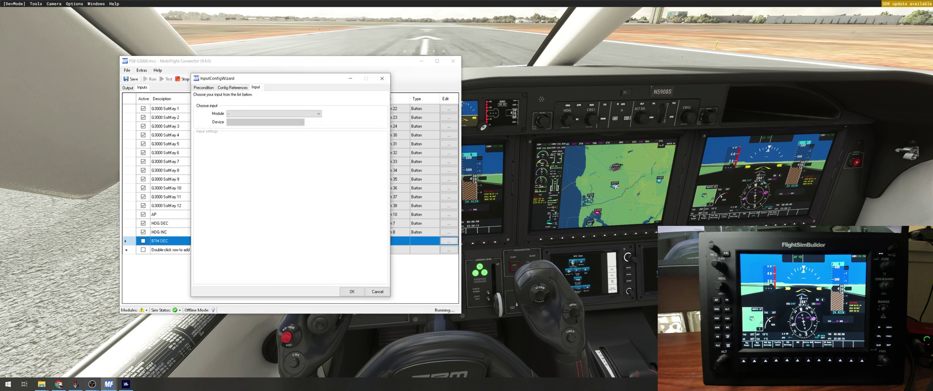
pyautogui.hotkey('alt', 'Tab')
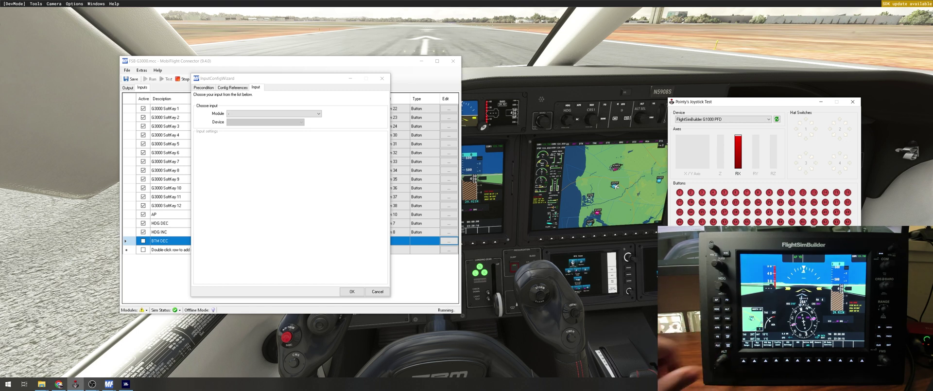
pyautogui.click(274, 114)
pyautogui.click(274, 129)
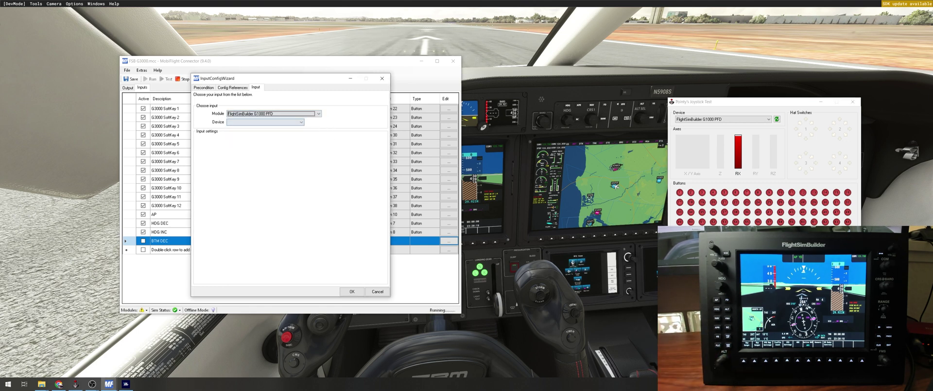
pyautogui.click(274, 122)
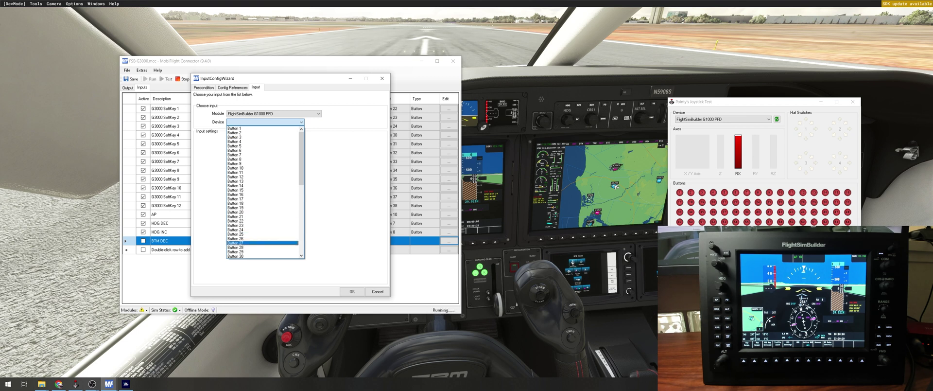
pyautogui.click(262, 242)
pyautogui.click(265, 148)
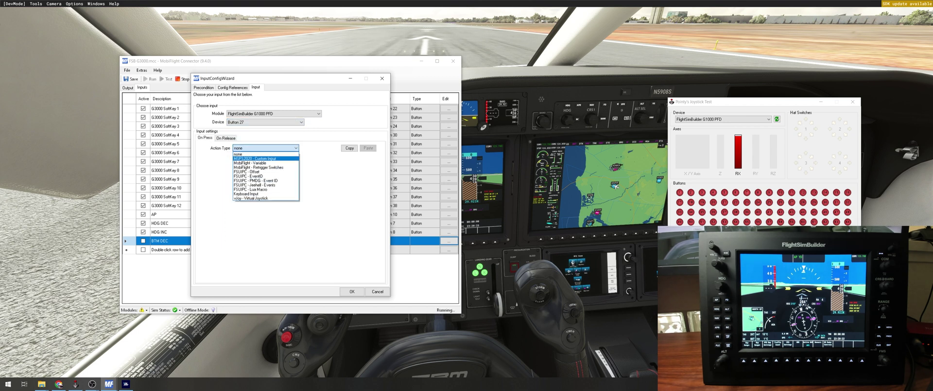
pyautogui.click(265, 159)
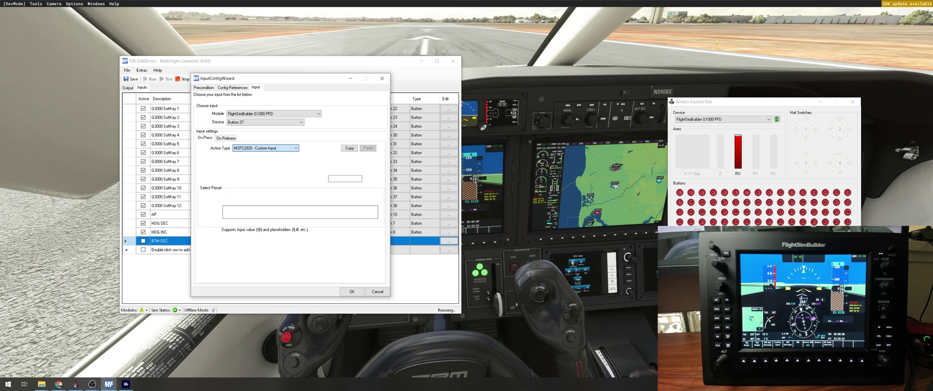
# Step: Filter BTM DEC's presets to the Avionics system, choose AS3000_TSC_Horizontal_BottomKnob_Small_DEC and confirm the settings
pyautogui.click(309, 179)
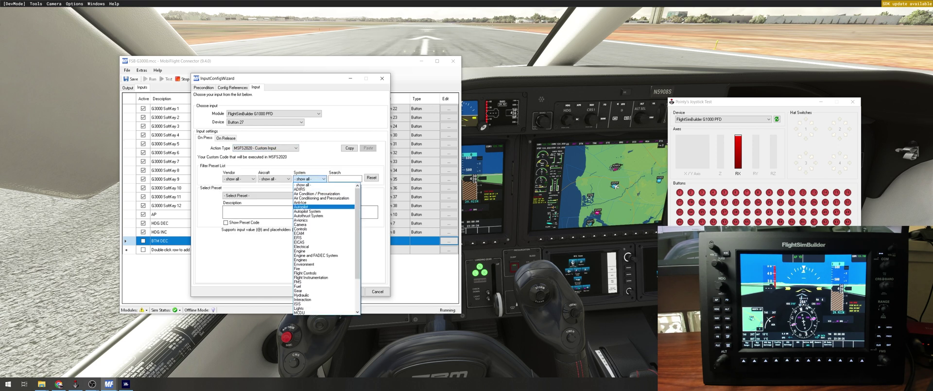
pyautogui.click(301, 220)
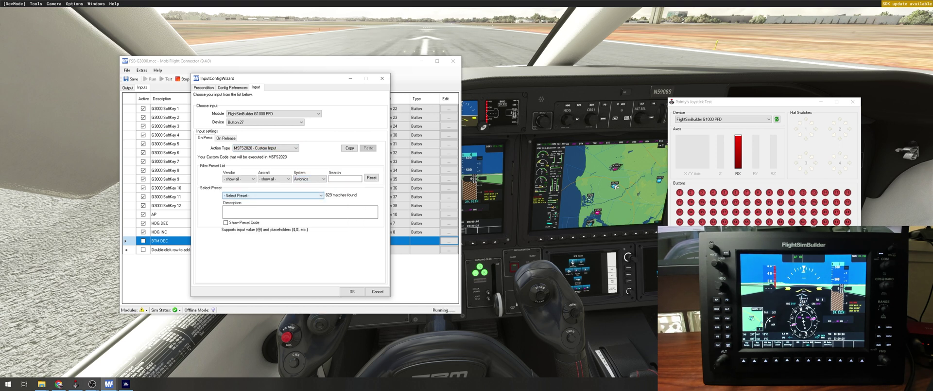
pyautogui.click(272, 195)
pyautogui.scroll(-5, 272, 262)
pyautogui.scroll(20, 277, 265)
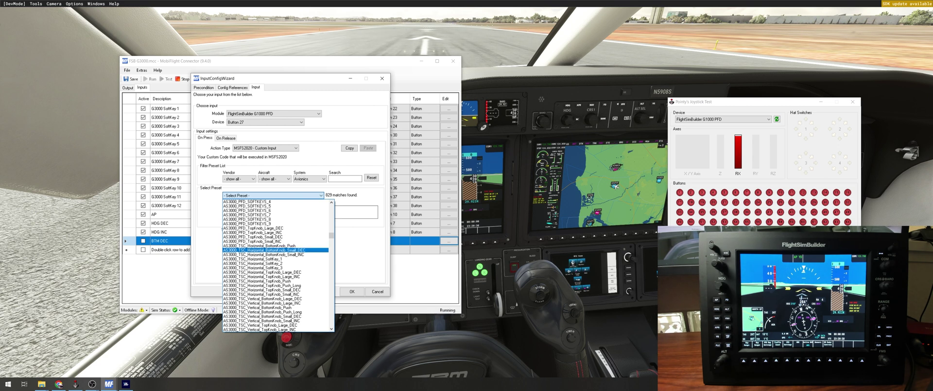
pyautogui.click(272, 250)
pyautogui.click(352, 291)
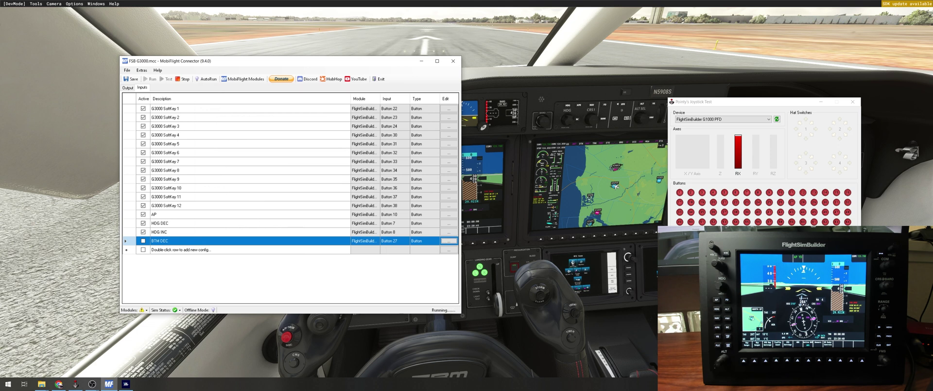
# Step: Duplicate the BTM DEC row and rename the copy BTM INC
pyautogui.rightClick(170, 241)
pyautogui.click(190, 263)
pyautogui.click(161, 249)
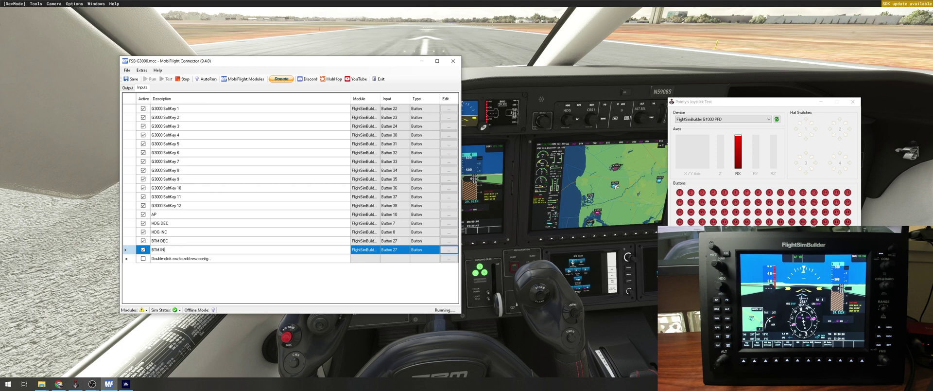
pyautogui.press('Return')
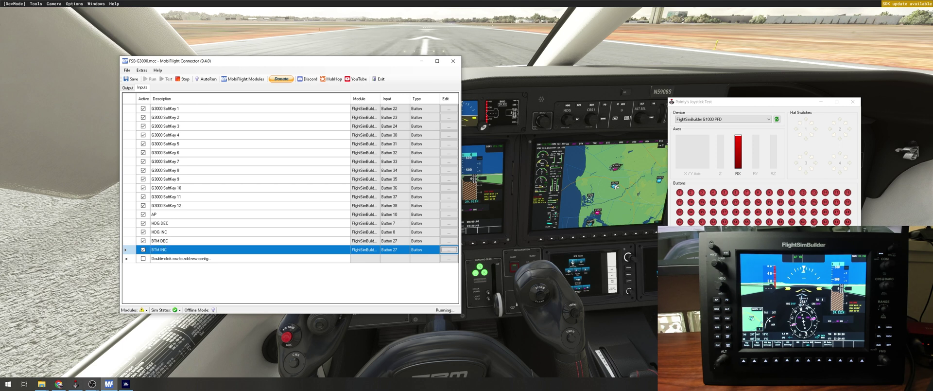
# Step: Set BTM INC's device to Button 28 with the AS3000_TSC_Horizontal_BottomKnob_Small_INC preset and confirm its settings
pyautogui.click(448, 249)
pyautogui.click(265, 122)
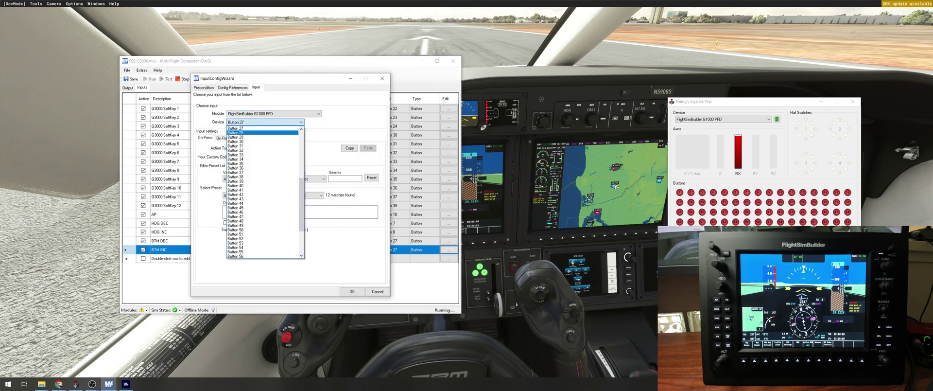
pyautogui.click(253, 132)
pyautogui.click(273, 195)
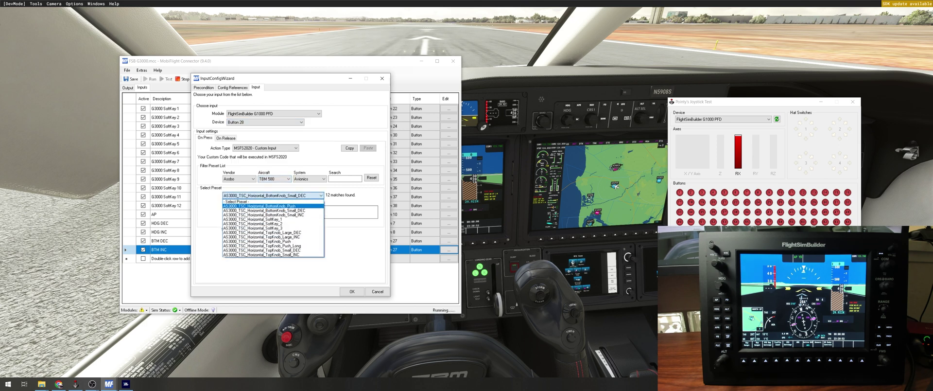
pyautogui.click(262, 214)
pyautogui.click(352, 291)
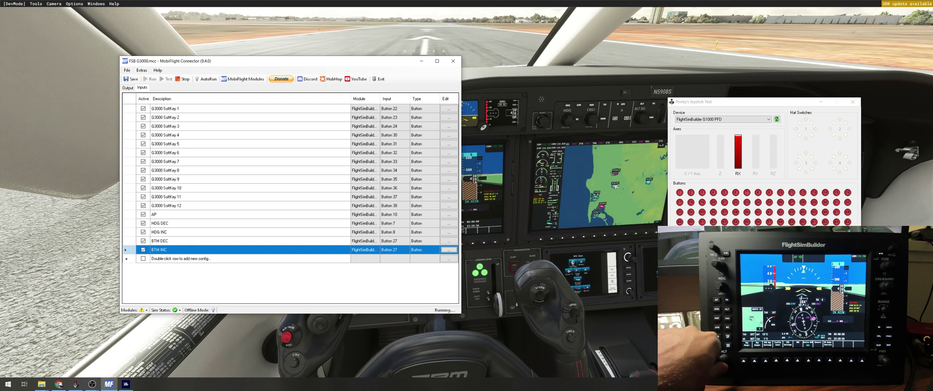
# Step: Switch to the flight simulator and check the cockpit's center map display and instrument panel from different view heights
pyautogui.hotkey('alt', 'Tab')
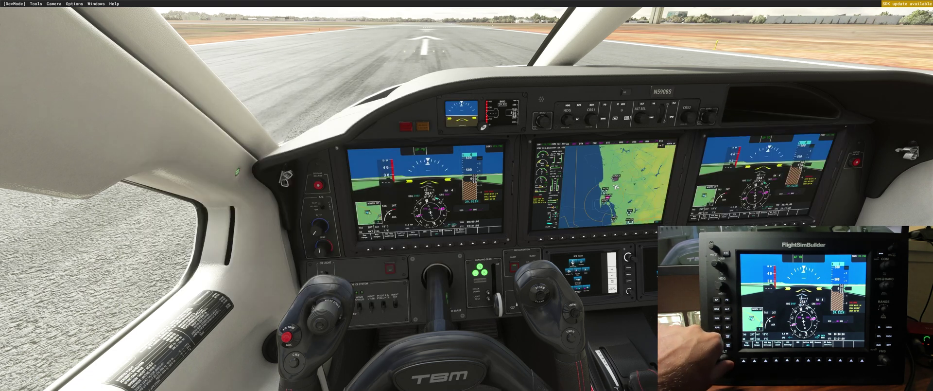
pyautogui.hotkey('ctrl', 'space')
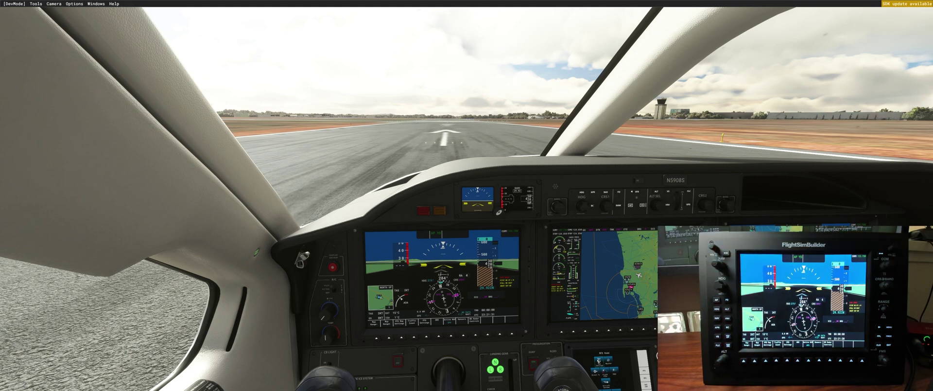
pyautogui.hotkey('shift', 'Down')
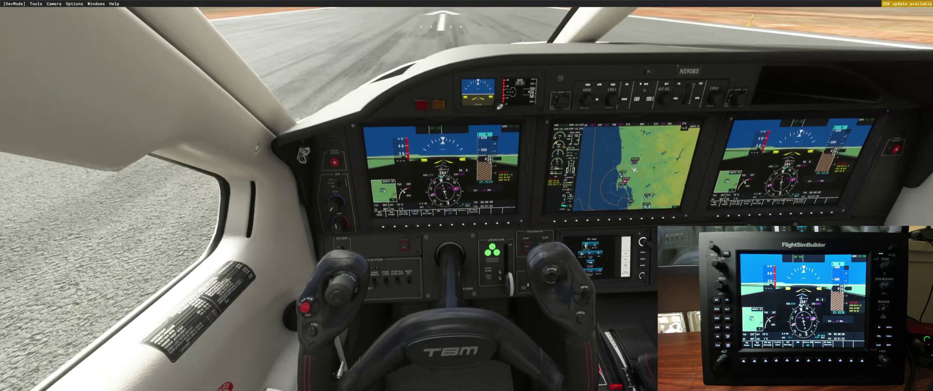
pyautogui.hotkey('shift', 'Up')
pyautogui.hotkey('shift', 'Up')
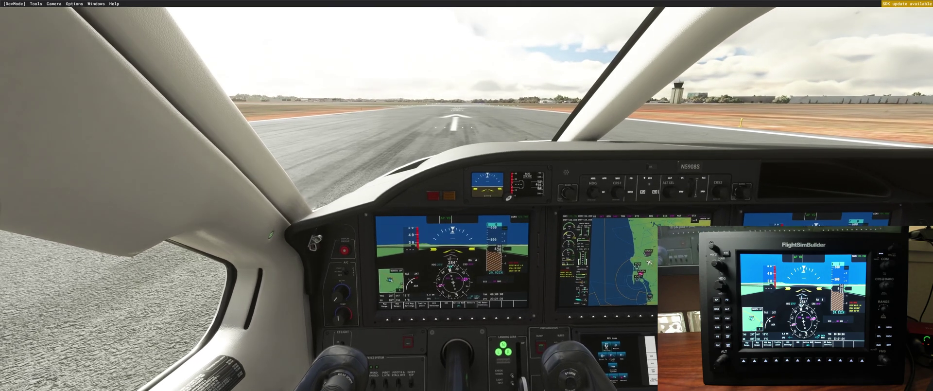